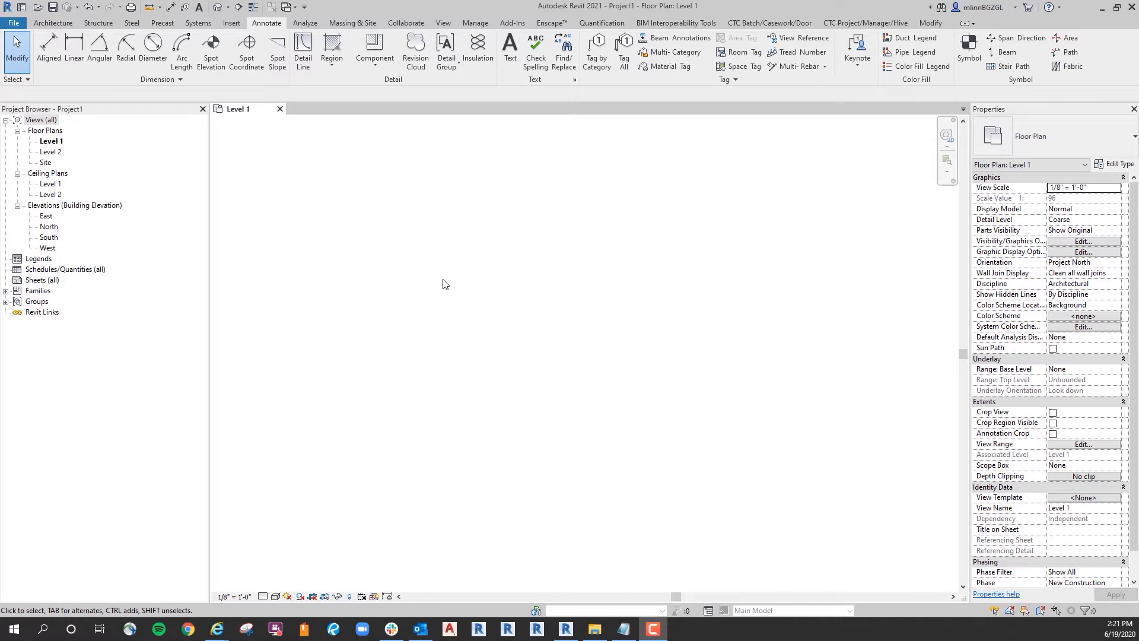
Place a User Keynote tag with a leader in the Level 1 plan.
{"action": "left_click", "coordinate": [859, 63]}
{"action": "left_click", "coordinate": [881, 138]}
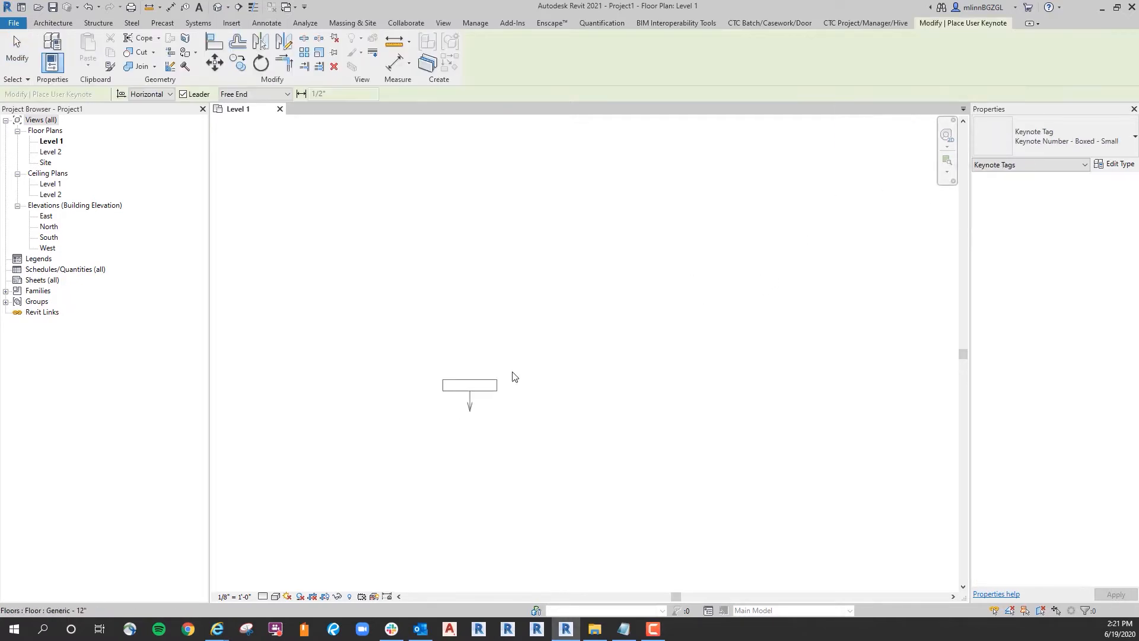
{"action": "left_click", "coordinate": [403, 264]}
{"action": "left_click", "coordinate": [460, 237]}
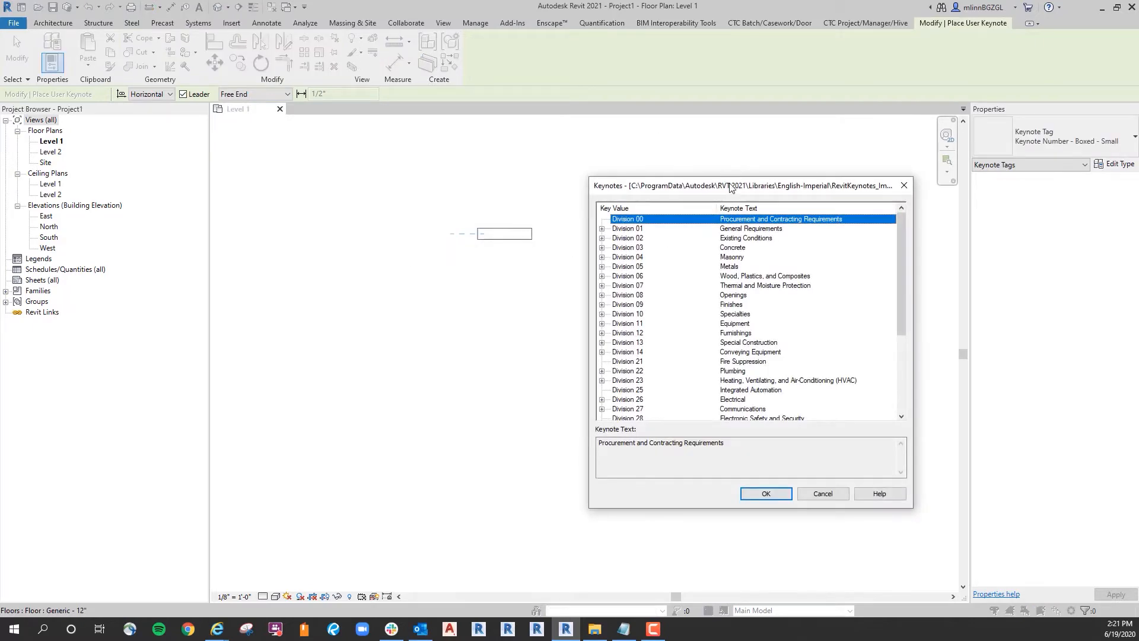
Browse Division 04 mortar keynotes in the picker, cancel so the tag stays '?', and end the command.
{"action": "left_click_drag", "start_coordinate": [728, 186], "coordinate": [732, 187]}
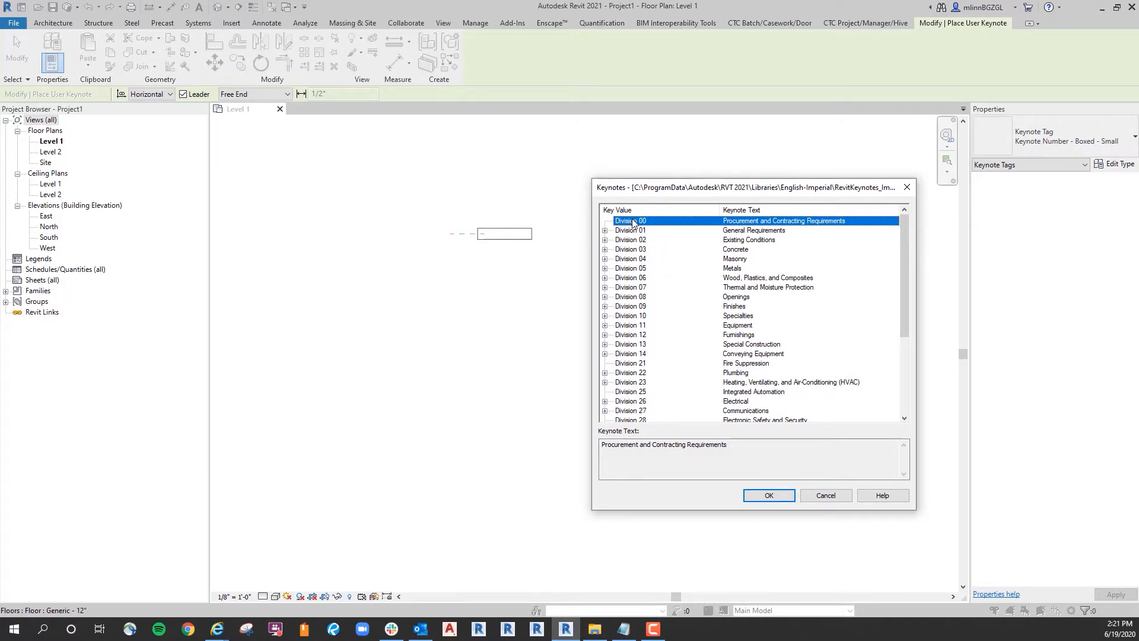
{"action": "left_click", "coordinate": [605, 259]}
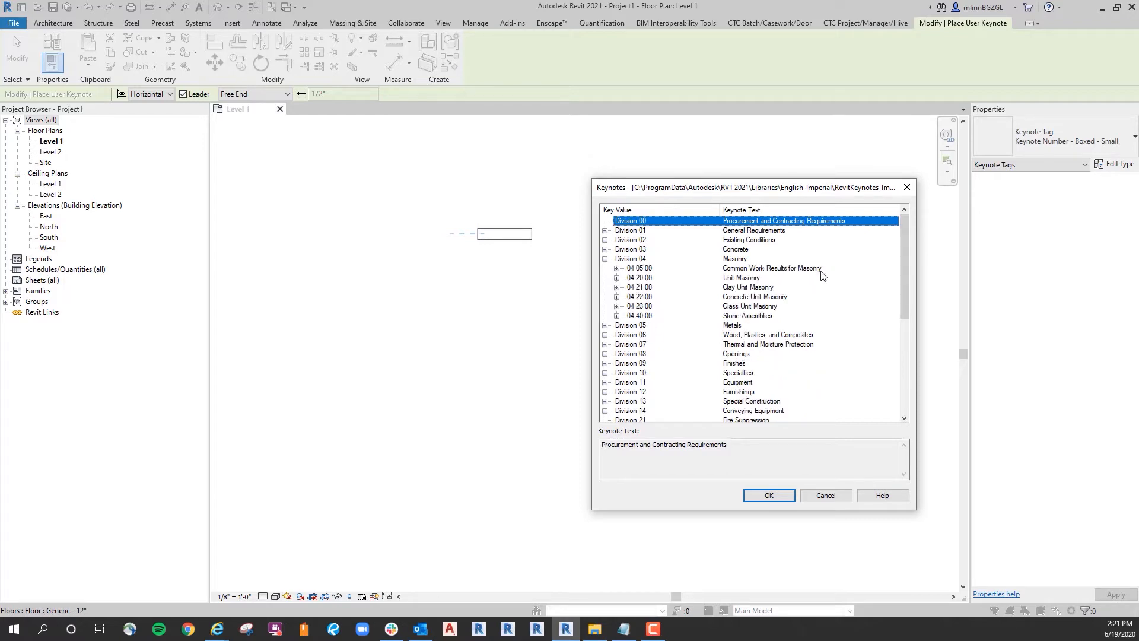
{"action": "left_click", "coordinate": [617, 268]}
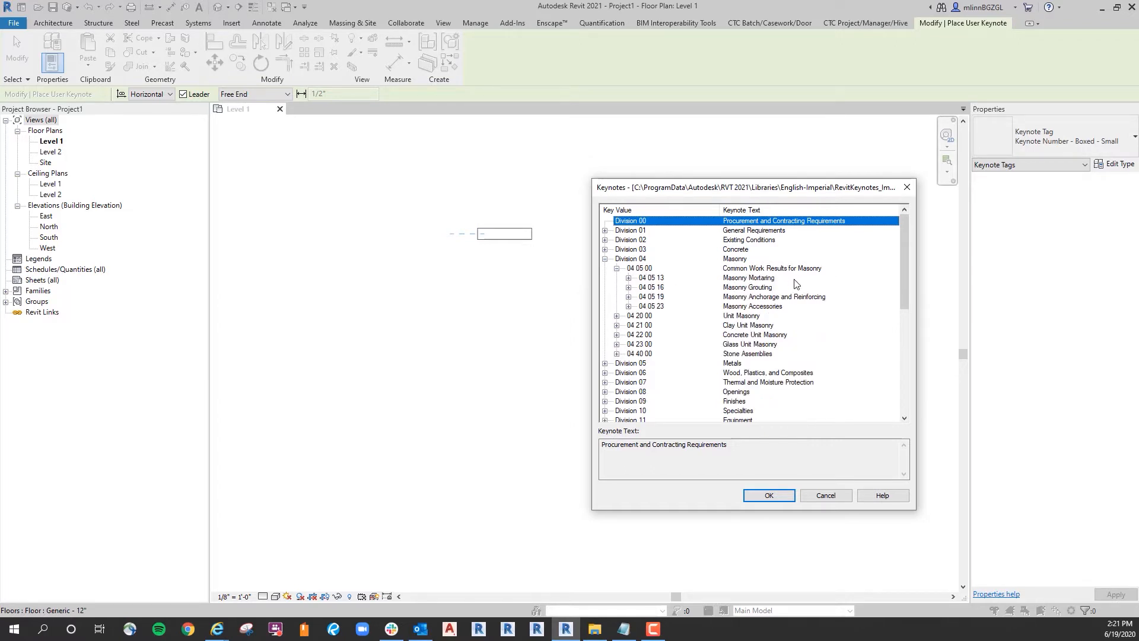
{"action": "left_click", "coordinate": [628, 278]}
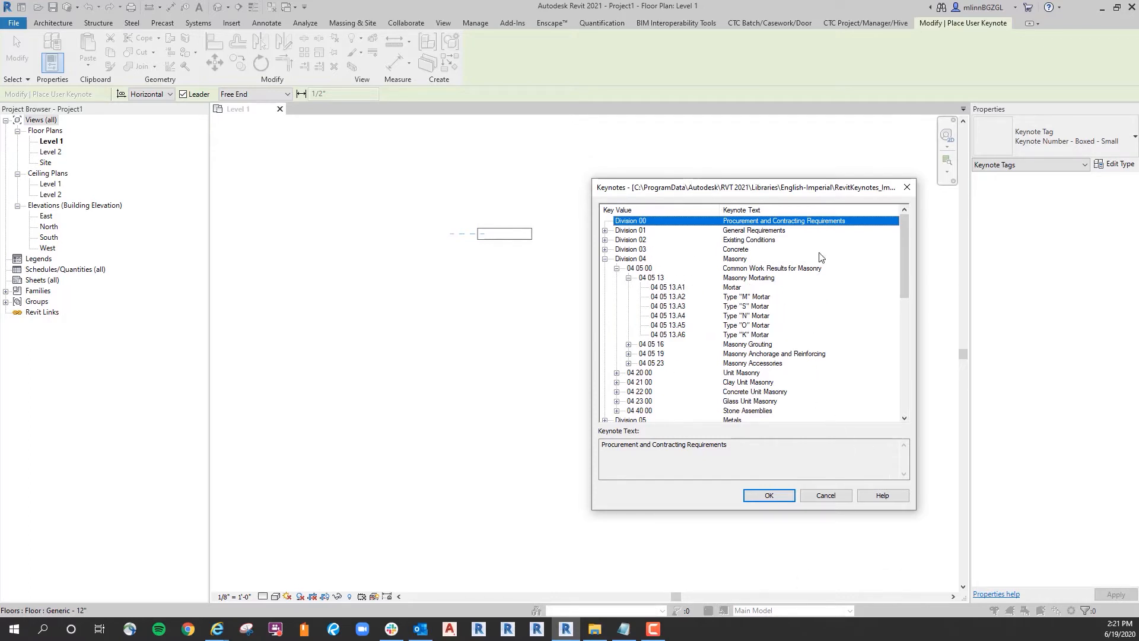
{"action": "left_click_drag", "start_coordinate": [905, 236], "coordinate": [903, 325]}
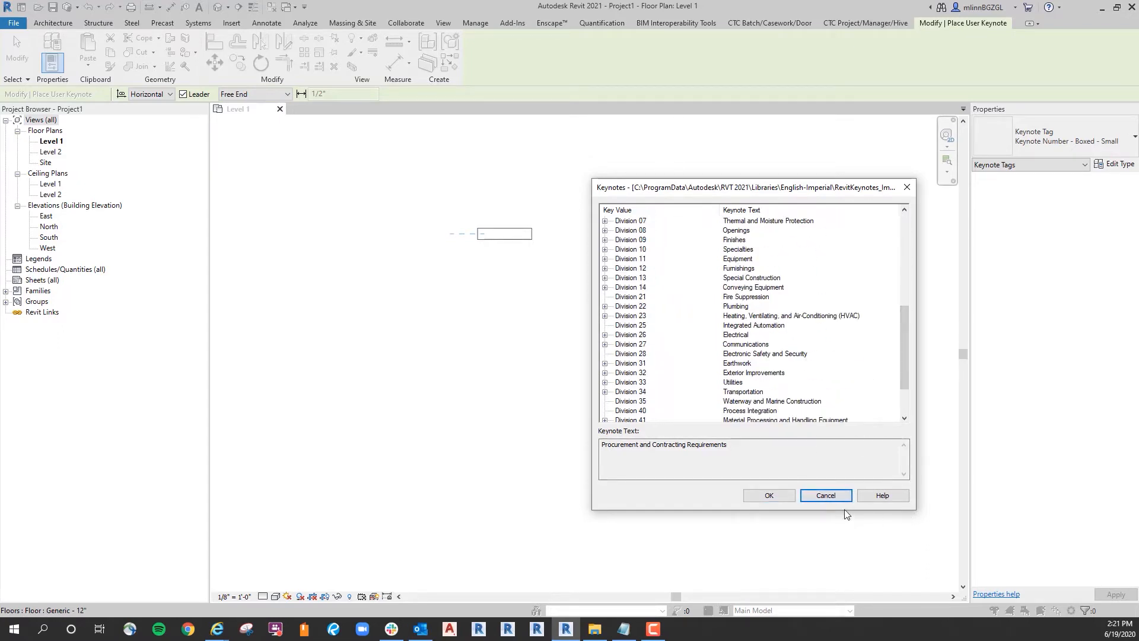
{"action": "left_click", "coordinate": [826, 494]}
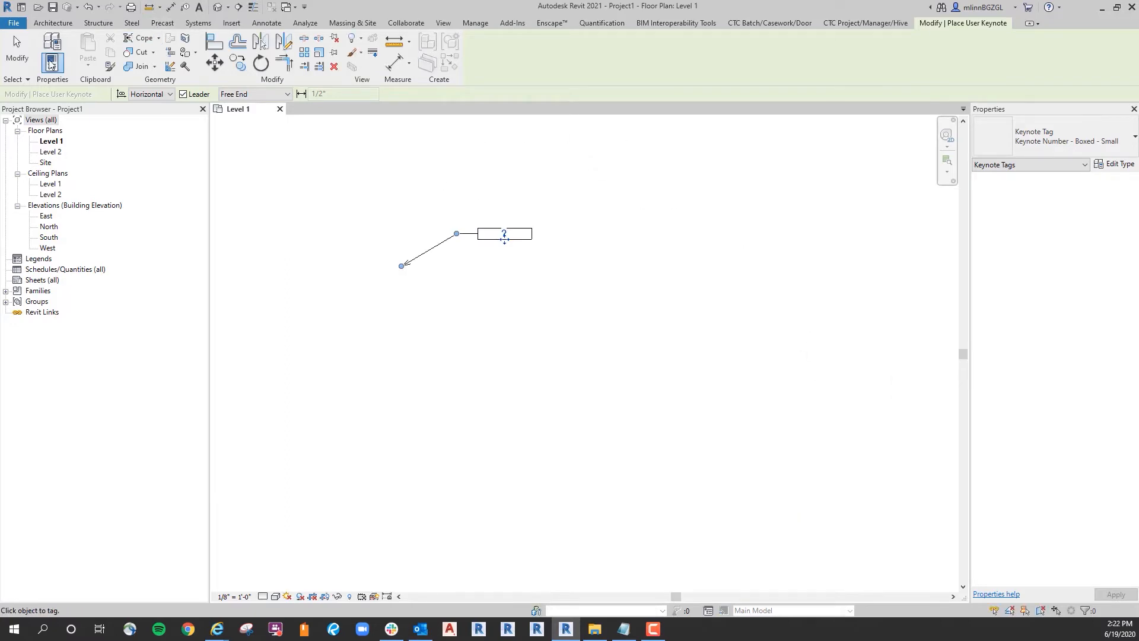
{"action": "left_click", "coordinate": [14, 36]}
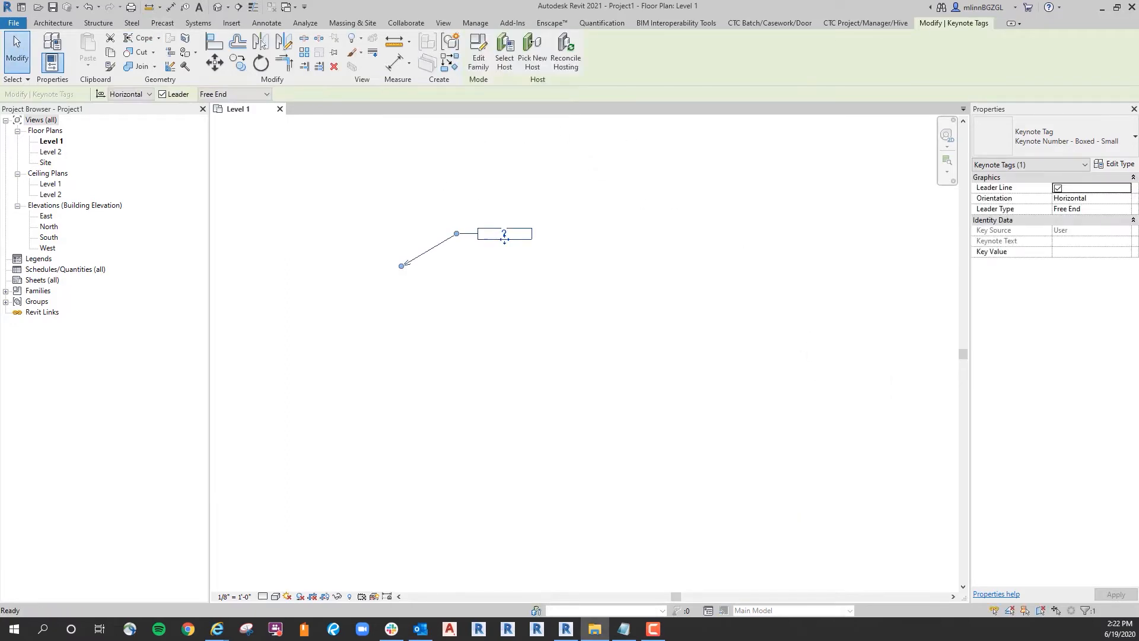
{"action": "left_click", "coordinate": [594, 630]}
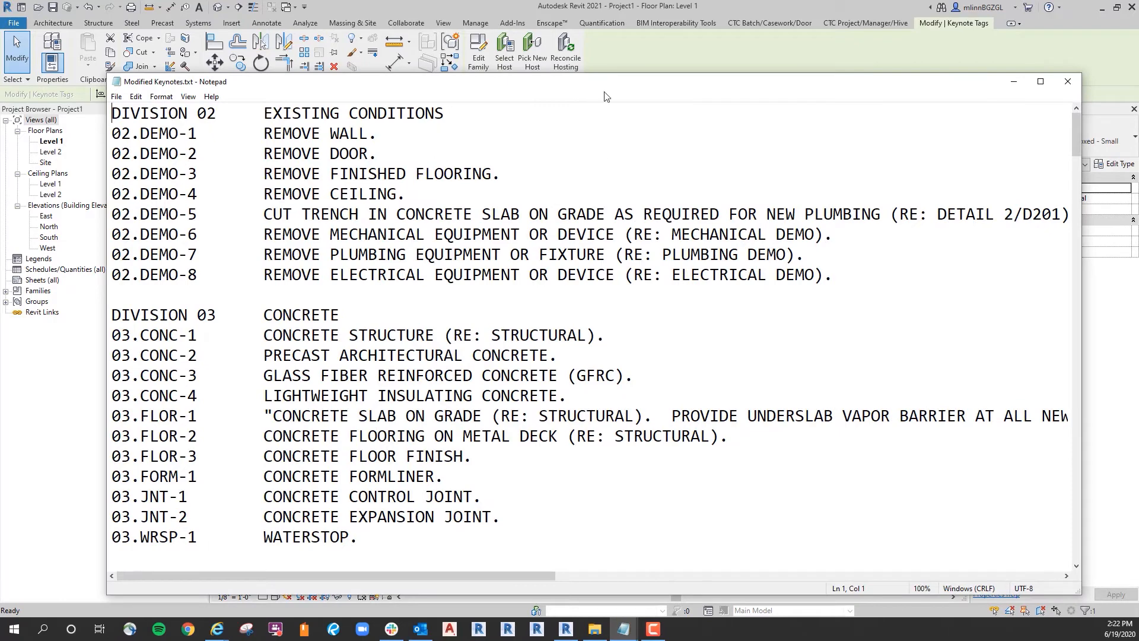
{"action": "left_click_drag", "start_coordinate": [653, 94], "coordinate": [659, 81]}
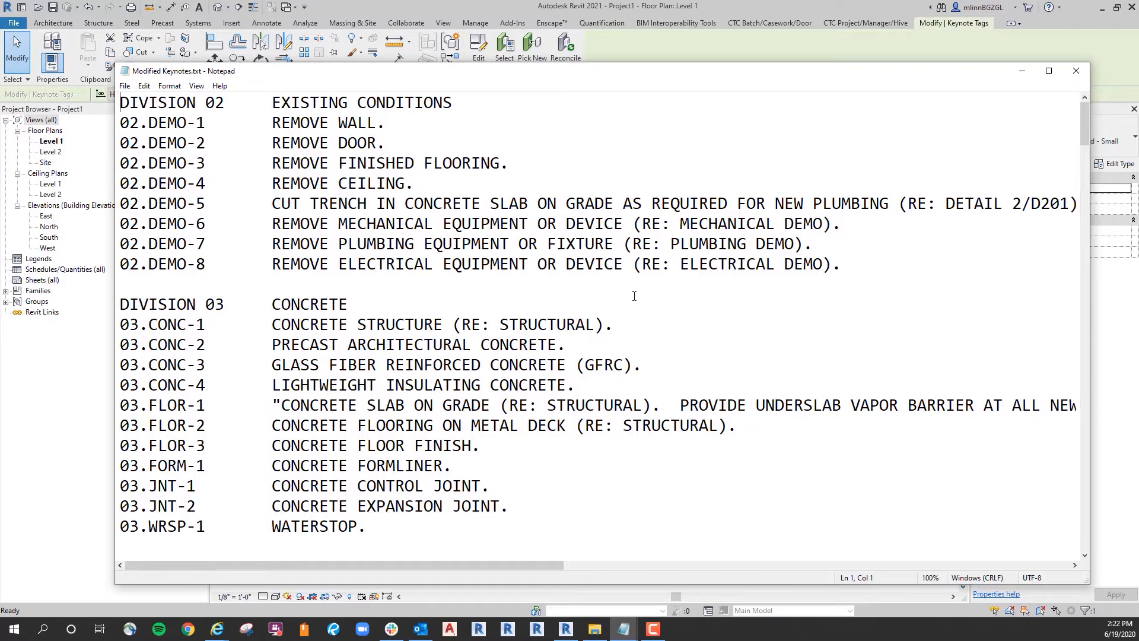
{"action": "scroll", "coordinate": [470, 294], "scroll_direction": "down", "scroll_amount": 5}
{"action": "scroll", "coordinate": [471, 294], "scroll_direction": "down", "scroll_amount": 4}
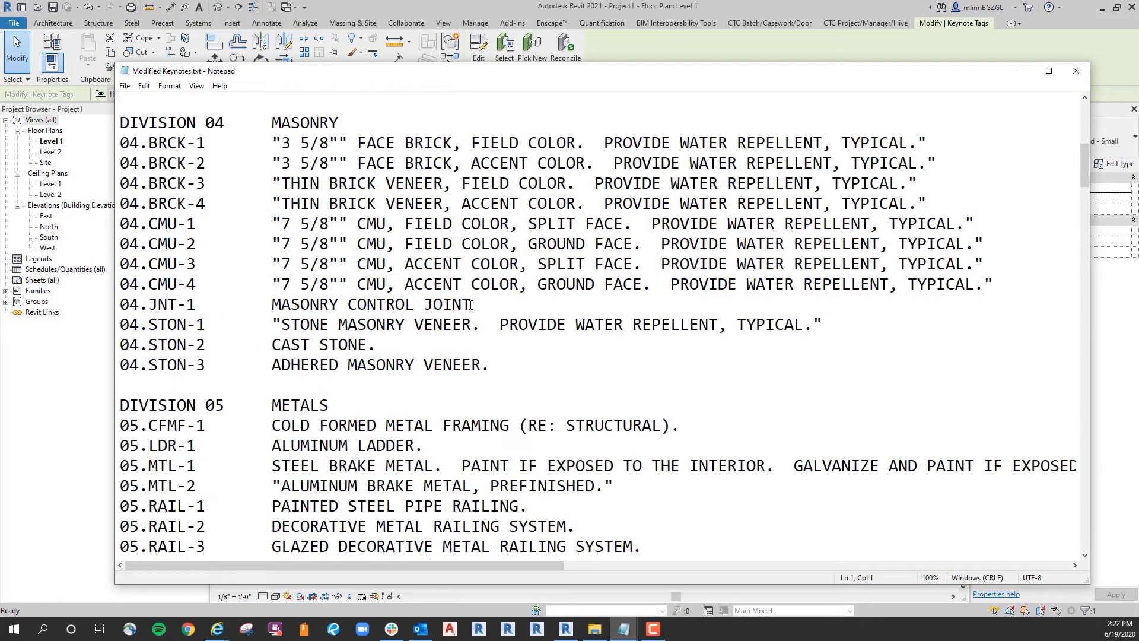
{"action": "scroll", "coordinate": [471, 294], "scroll_direction": "down", "scroll_amount": 3}
{"action": "scroll", "coordinate": [472, 303], "scroll_direction": "down", "scroll_amount": 4}
{"action": "scroll", "coordinate": [474, 311], "scroll_direction": "down", "scroll_amount": 4}
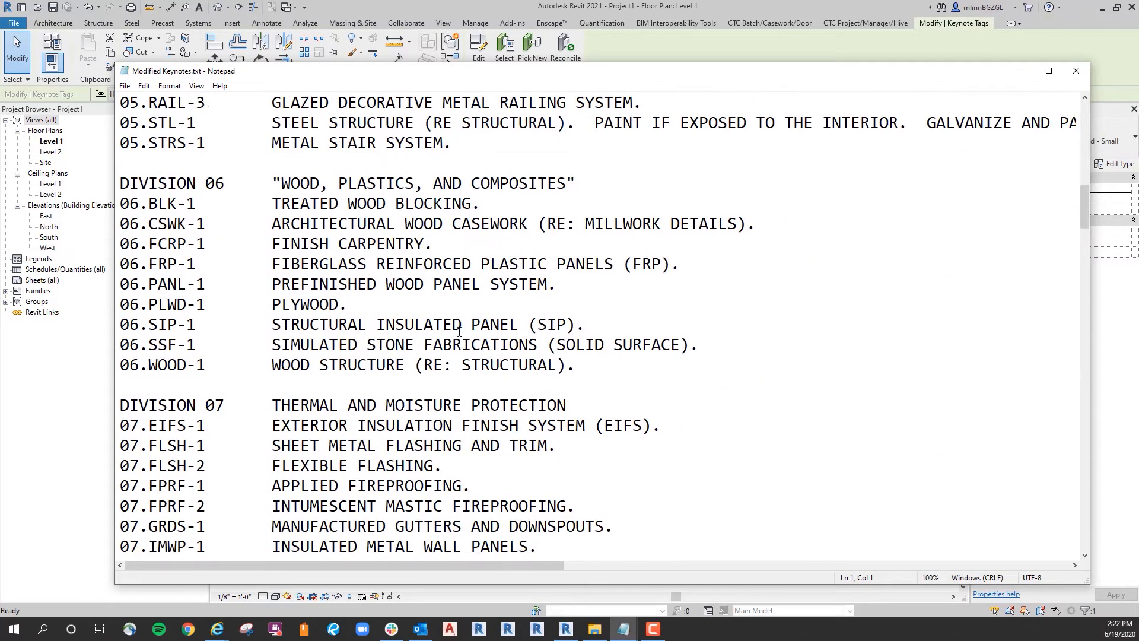
{"action": "scroll", "coordinate": [356, 311], "scroll_direction": "down", "scroll_amount": 3}
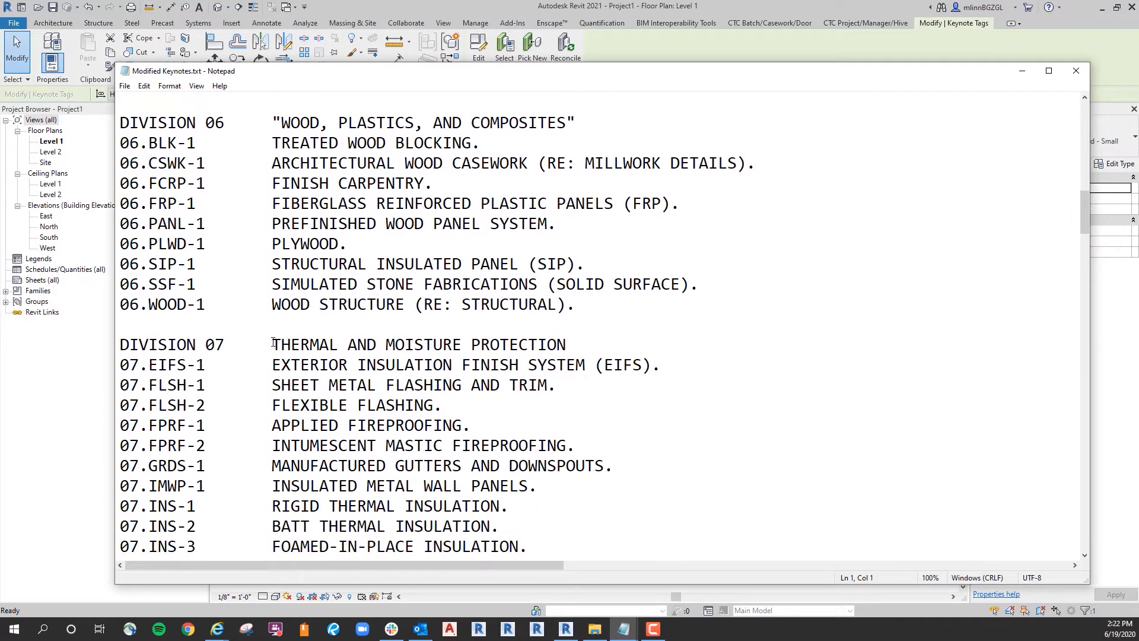
{"action": "left_click_drag", "start_coordinate": [272, 344], "coordinate": [578, 341]}
{"action": "scroll", "coordinate": [486, 382], "scroll_direction": "down", "scroll_amount": 2}
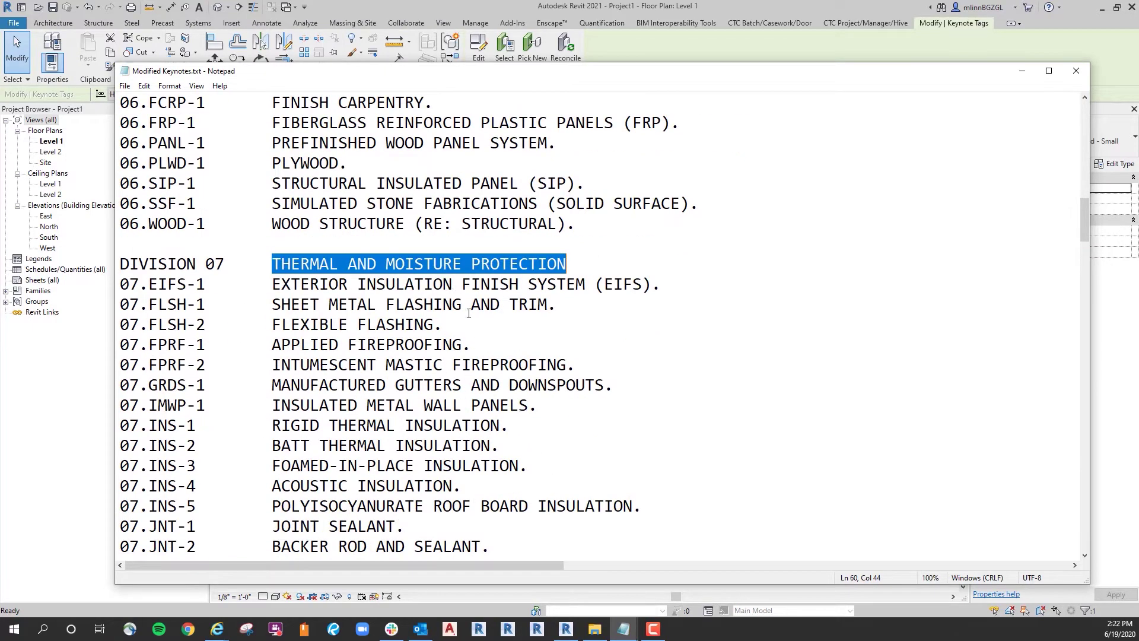
{"action": "left_click", "coordinate": [402, 283]}
{"action": "scroll", "coordinate": [402, 284], "scroll_direction": "down", "scroll_amount": 2}
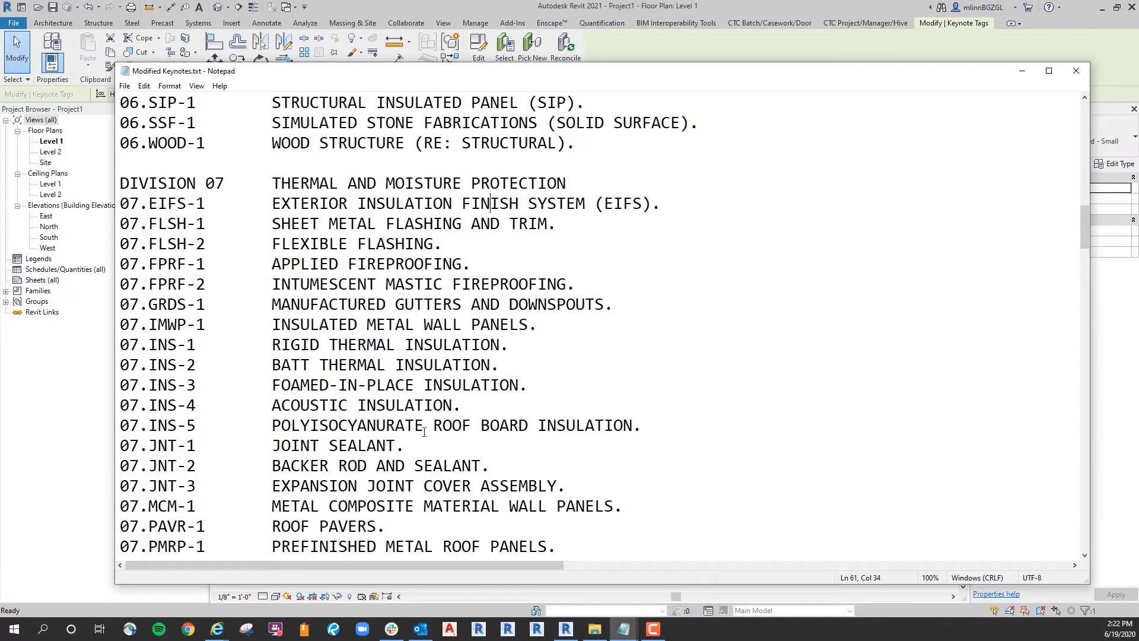
{"action": "scroll", "coordinate": [425, 432], "scroll_direction": "down", "scroll_amount": 3}
{"action": "scroll", "coordinate": [425, 433], "scroll_direction": "down", "scroll_amount": 3}
{"action": "scroll", "coordinate": [425, 433], "scroll_direction": "down", "scroll_amount": 3}
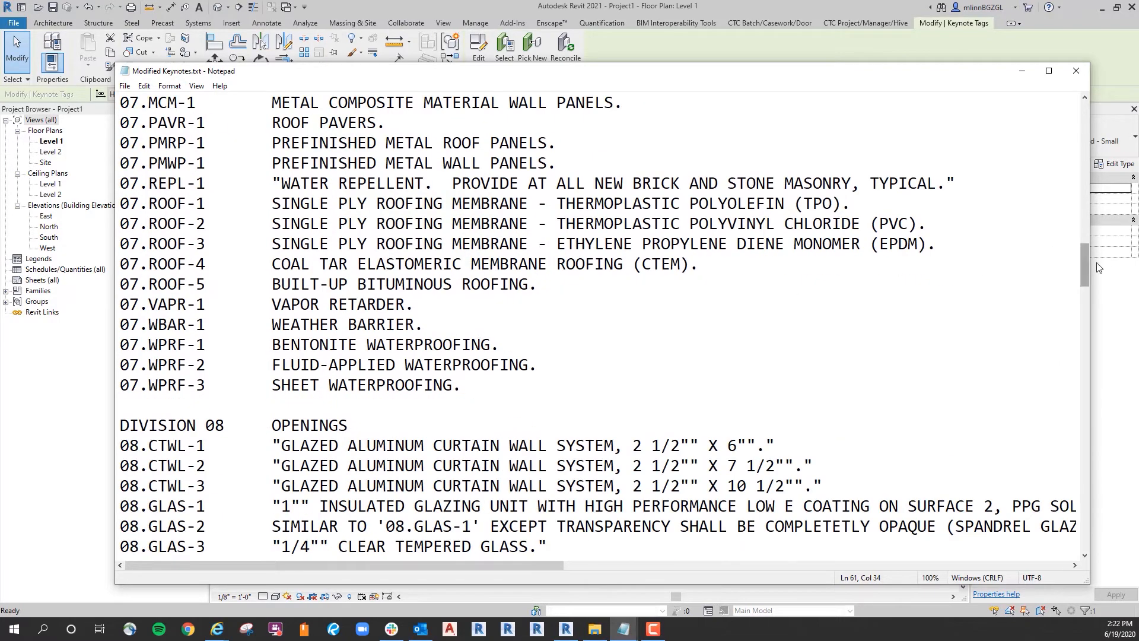
{"action": "left_click_drag", "start_coordinate": [1086, 268], "coordinate": [1086, 98]}
Return to Revit and browse for a new keynote file from Keynoting Settings.
{"action": "left_click", "coordinate": [623, 628]}
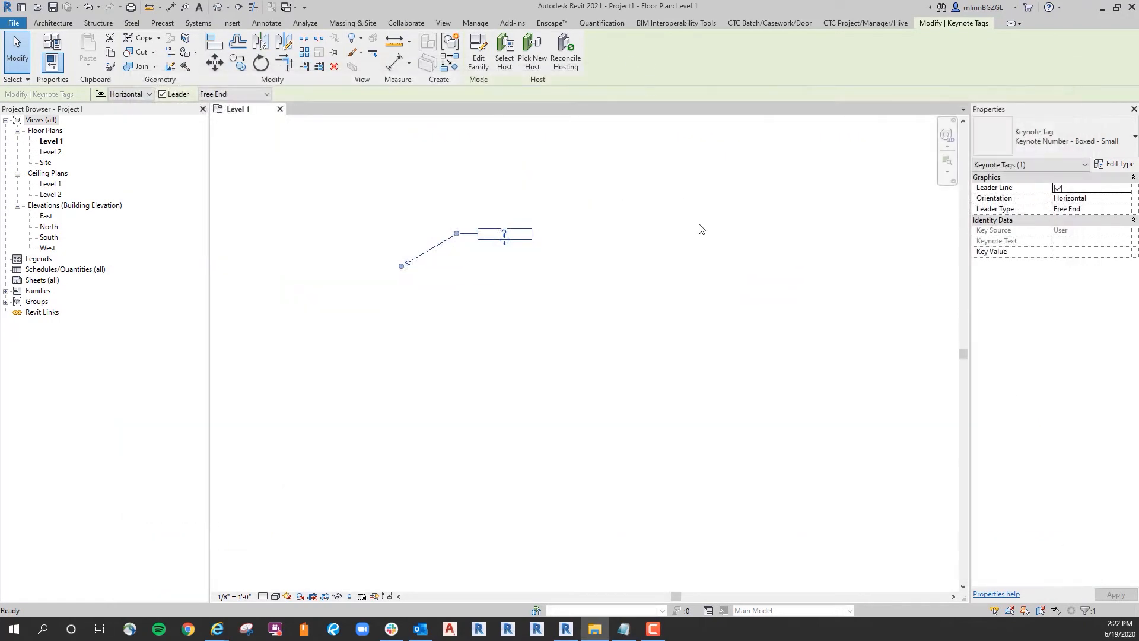
{"action": "left_click", "coordinate": [620, 234]}
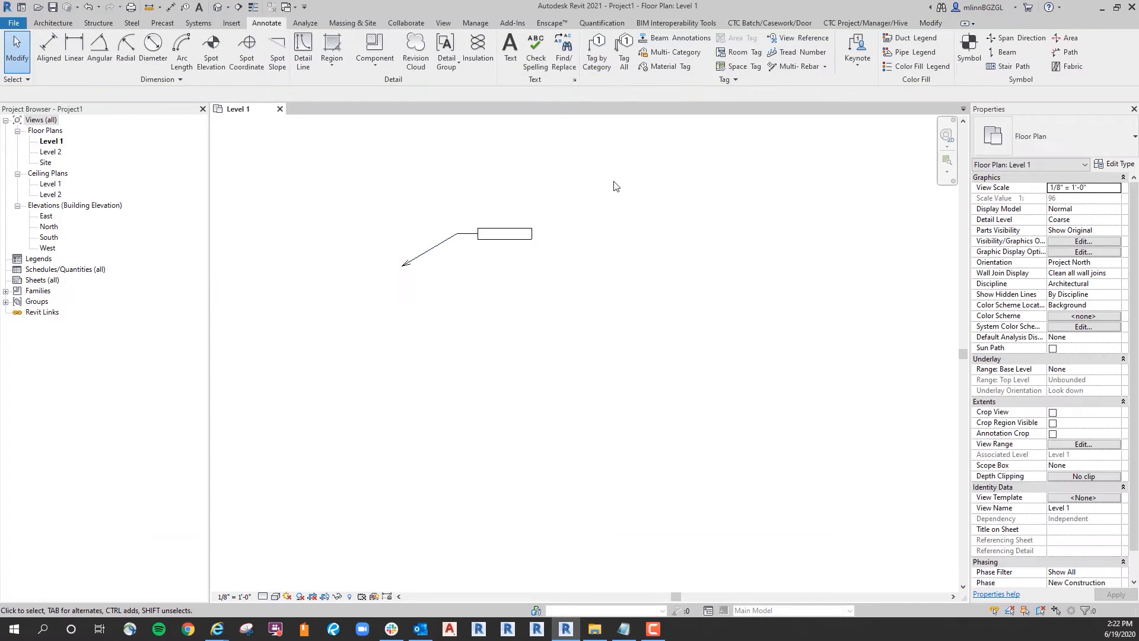
{"action": "left_click", "coordinate": [857, 66]}
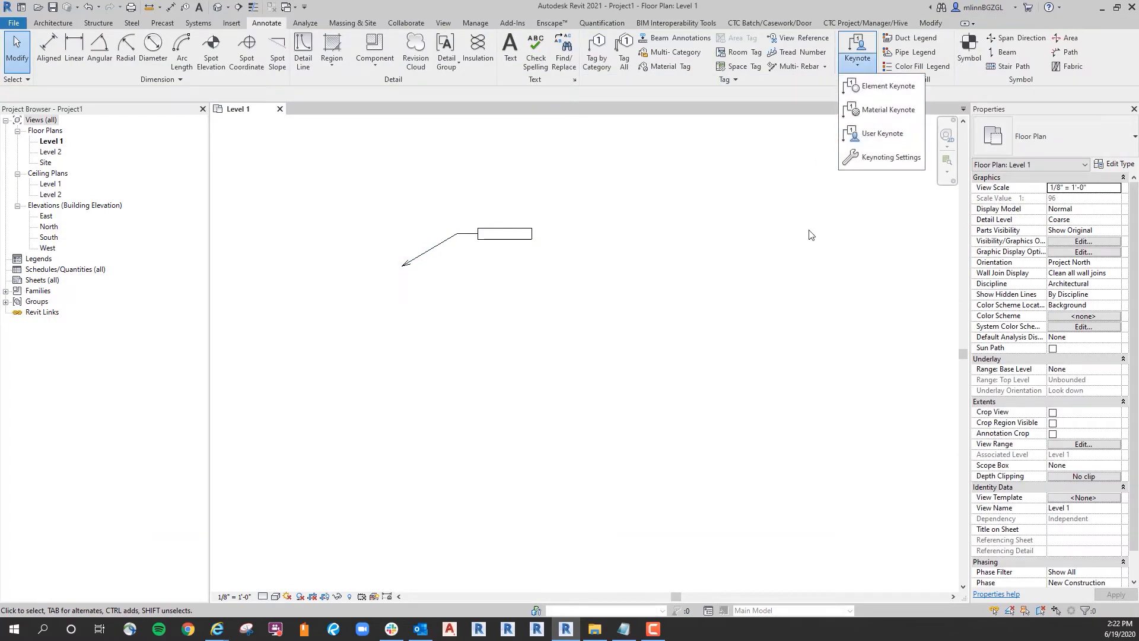
{"action": "left_click", "coordinate": [890, 159]}
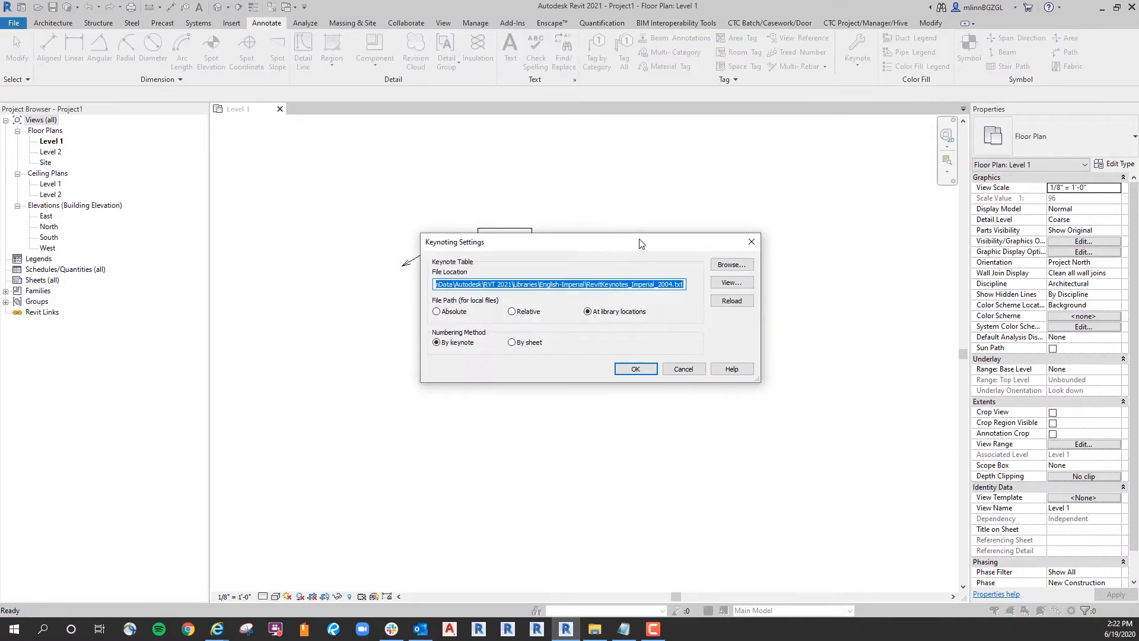
{"action": "left_click_drag", "start_coordinate": [645, 245], "coordinate": [645, 311]}
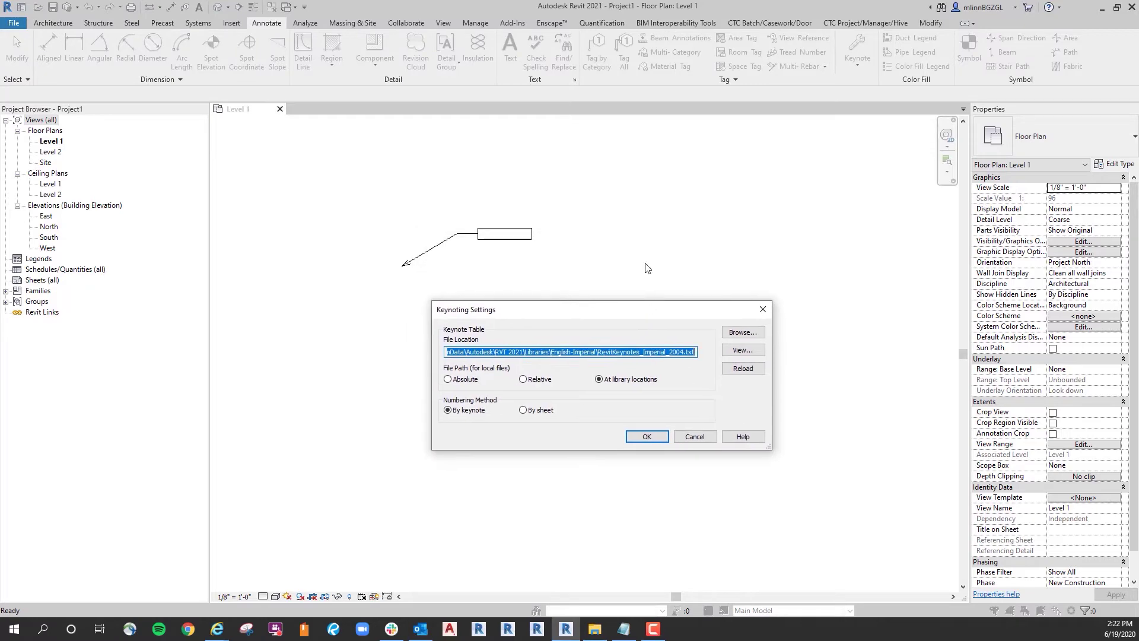
{"action": "left_click", "coordinate": [744, 332]}
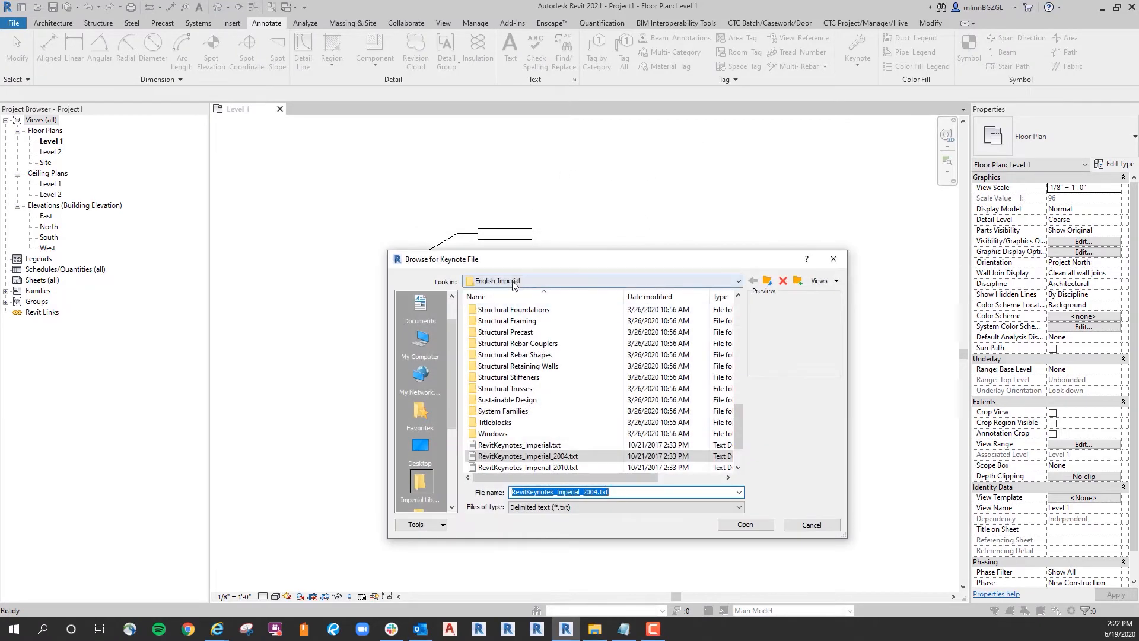
Select Modified Keynotes.txt from OneDrive > Webinars > Keynotes with Excel as the keynote table.
{"action": "left_click", "coordinate": [518, 282]}
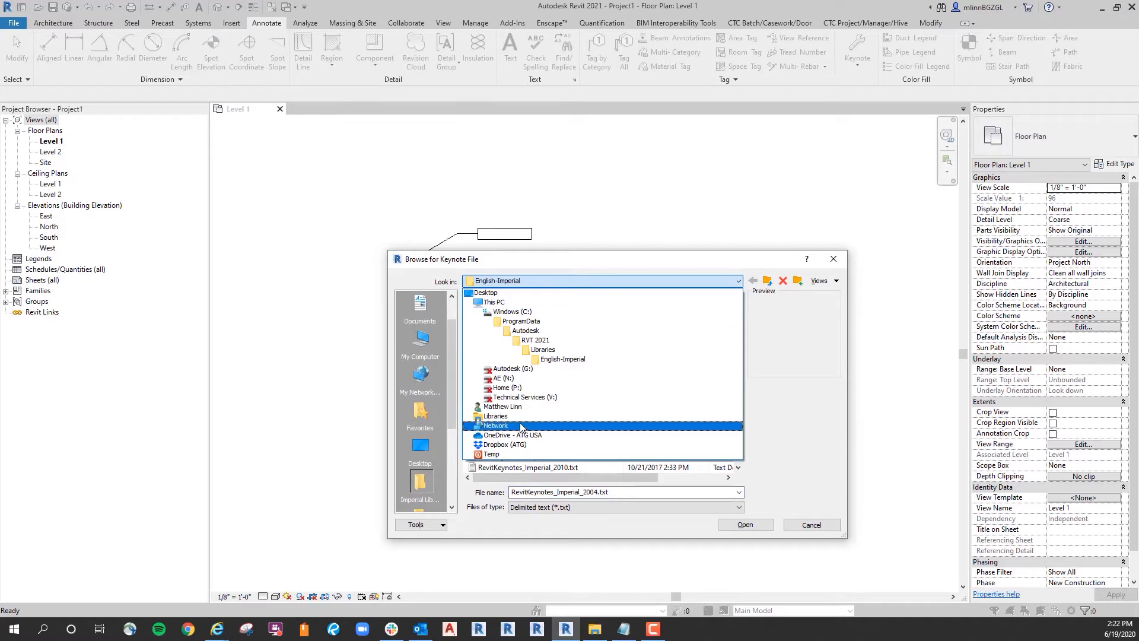
{"action": "left_click", "coordinate": [523, 434]}
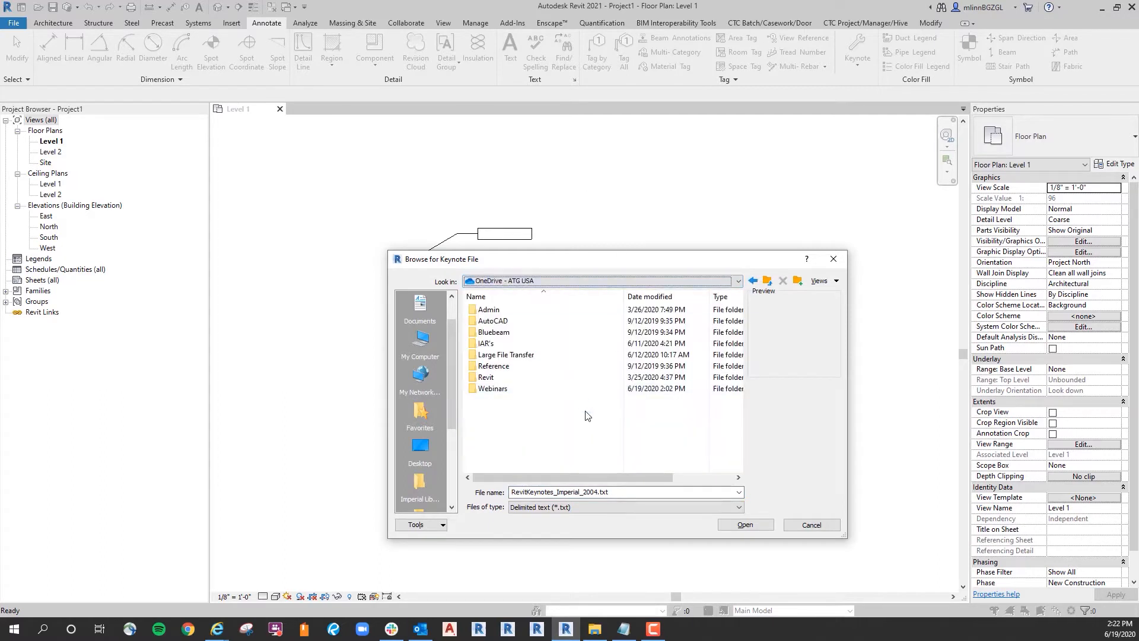
{"action": "double_click", "coordinate": [494, 388]}
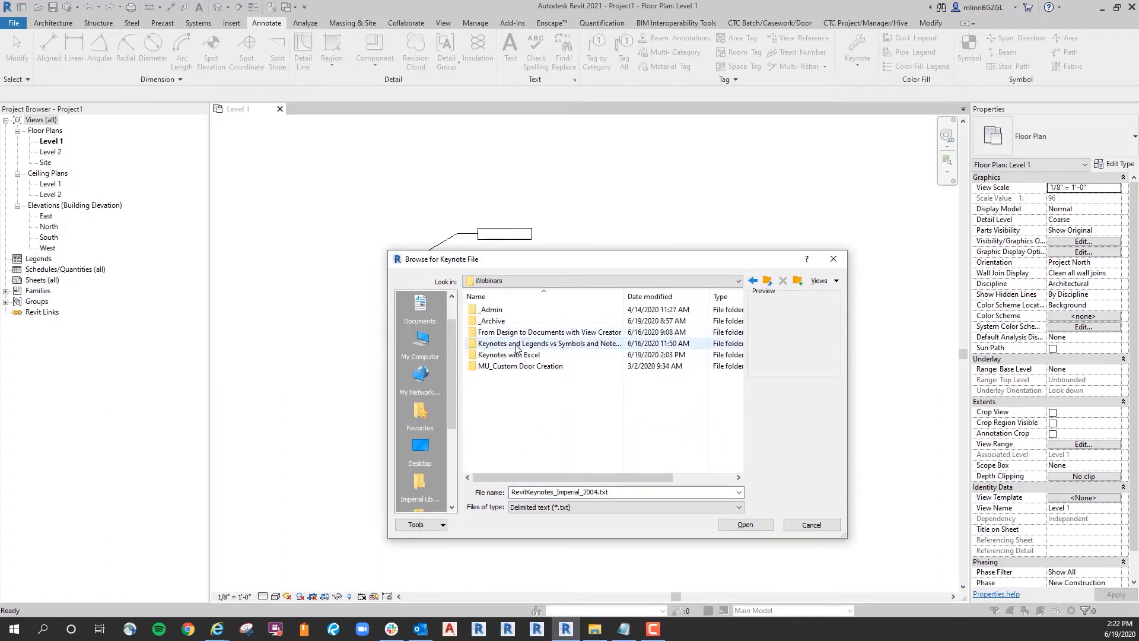
{"action": "left_click", "coordinate": [517, 344]}
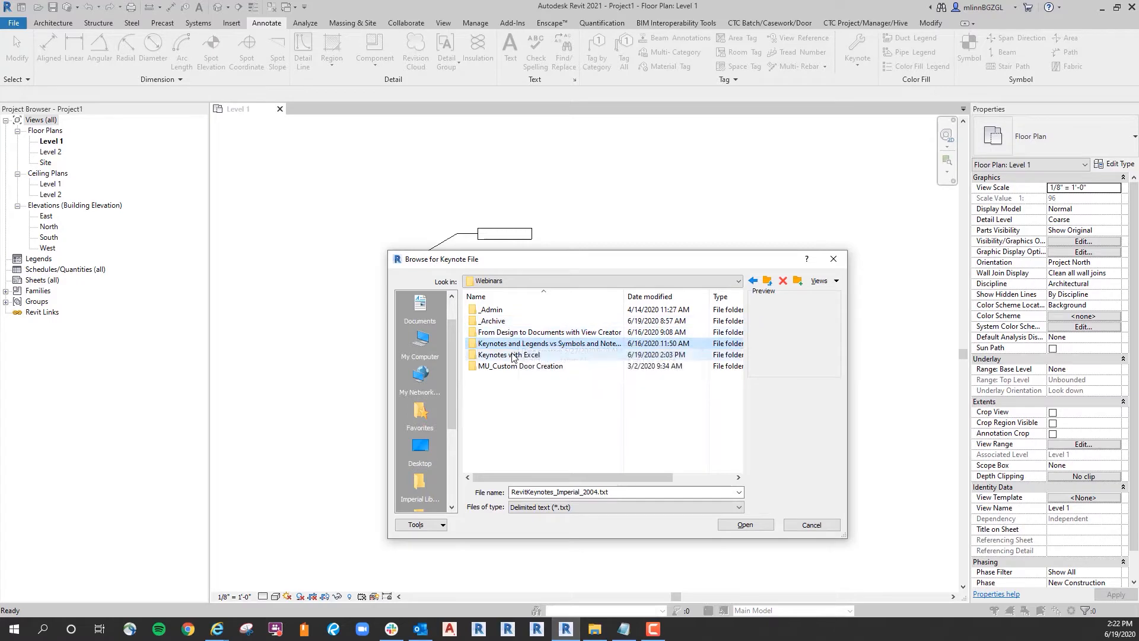
{"action": "double_click", "coordinate": [507, 354]}
{"action": "left_click", "coordinate": [512, 308]}
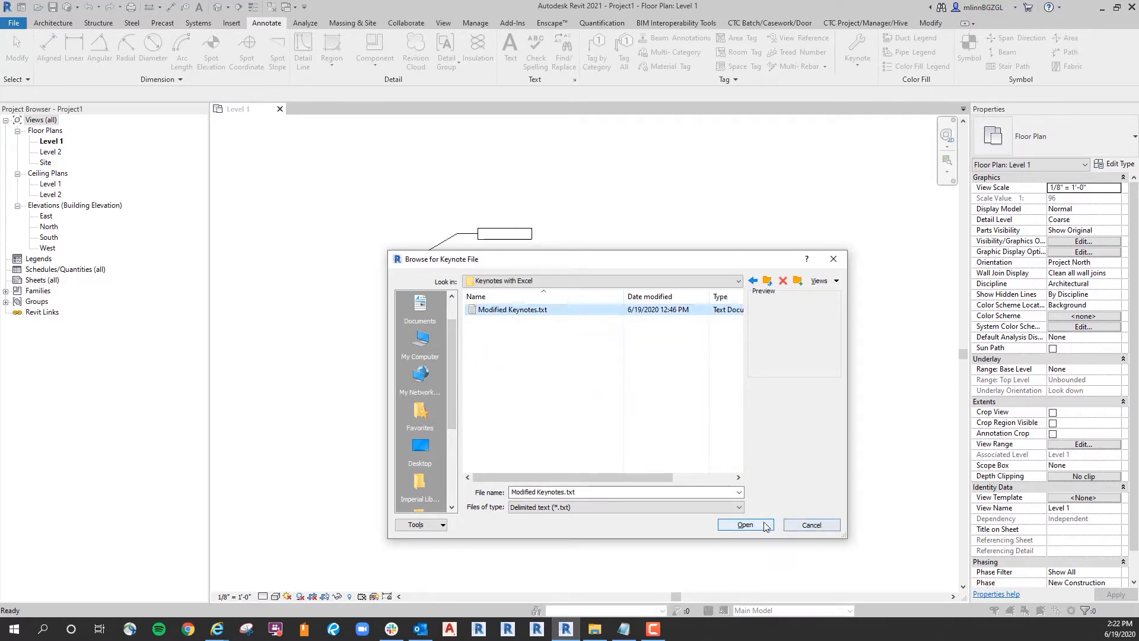
{"action": "left_click", "coordinate": [744, 524]}
Dismiss the library-location warning, confirm the reload, and apply the keynoting settings.
{"action": "left_click", "coordinate": [642, 328]}
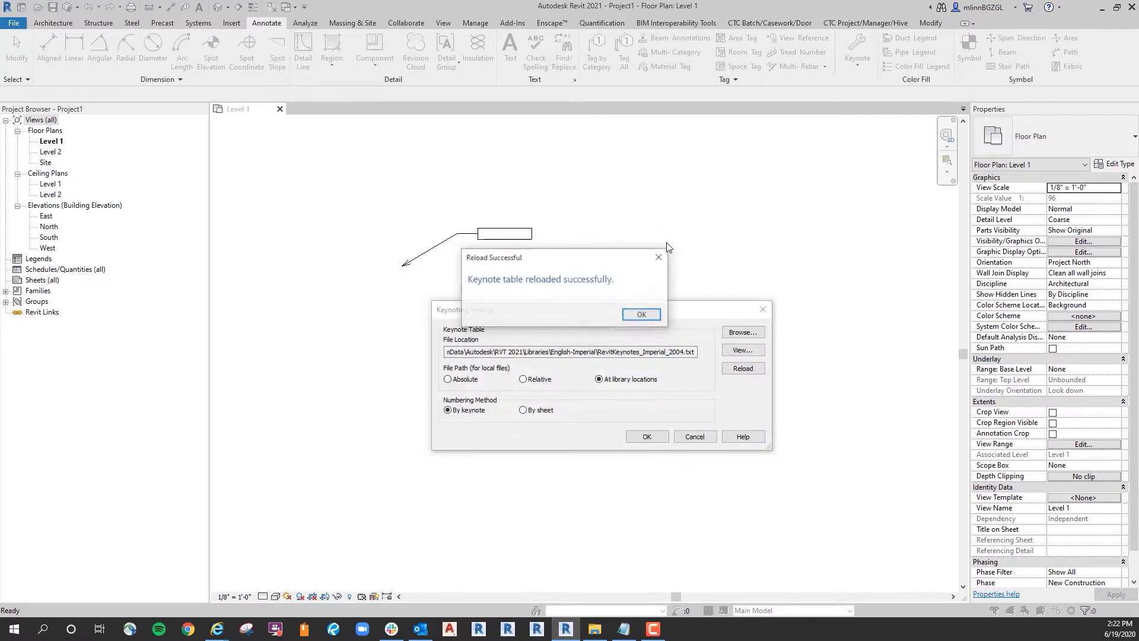
{"action": "left_click", "coordinate": [645, 318]}
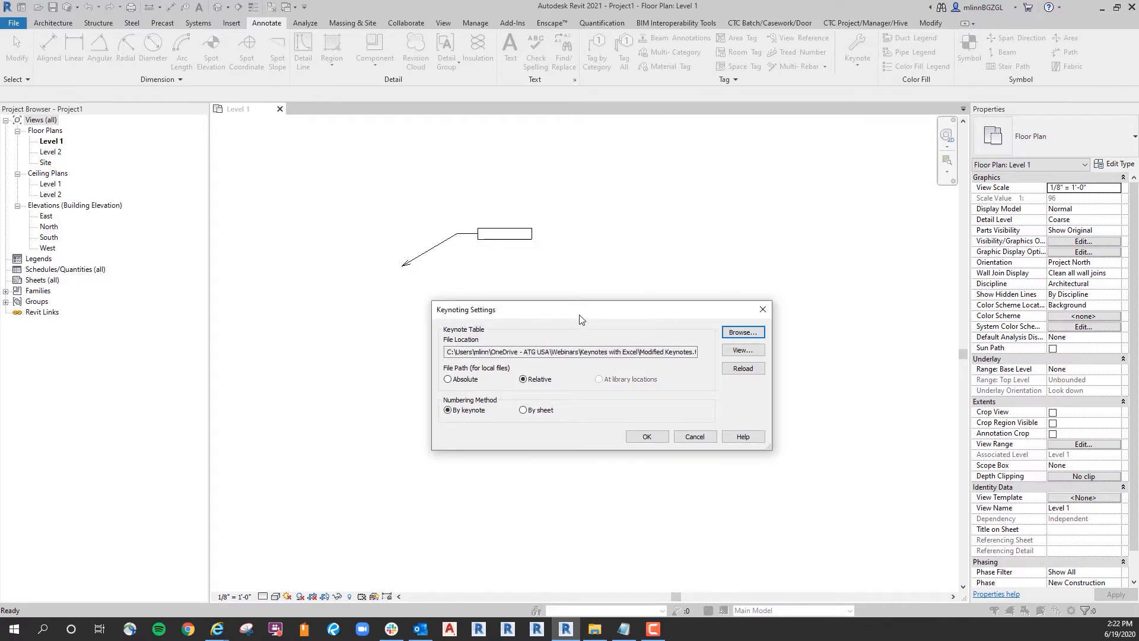
{"action": "left_click", "coordinate": [648, 436]}
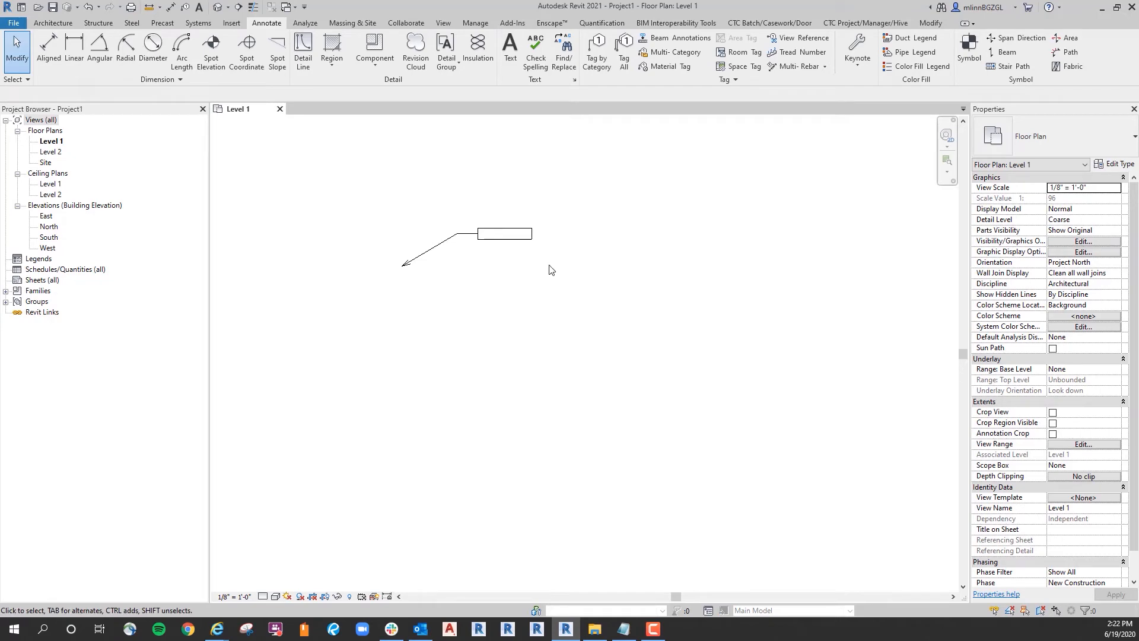
{"action": "left_click", "coordinate": [505, 234]}
{"action": "left_click", "coordinate": [504, 199]}
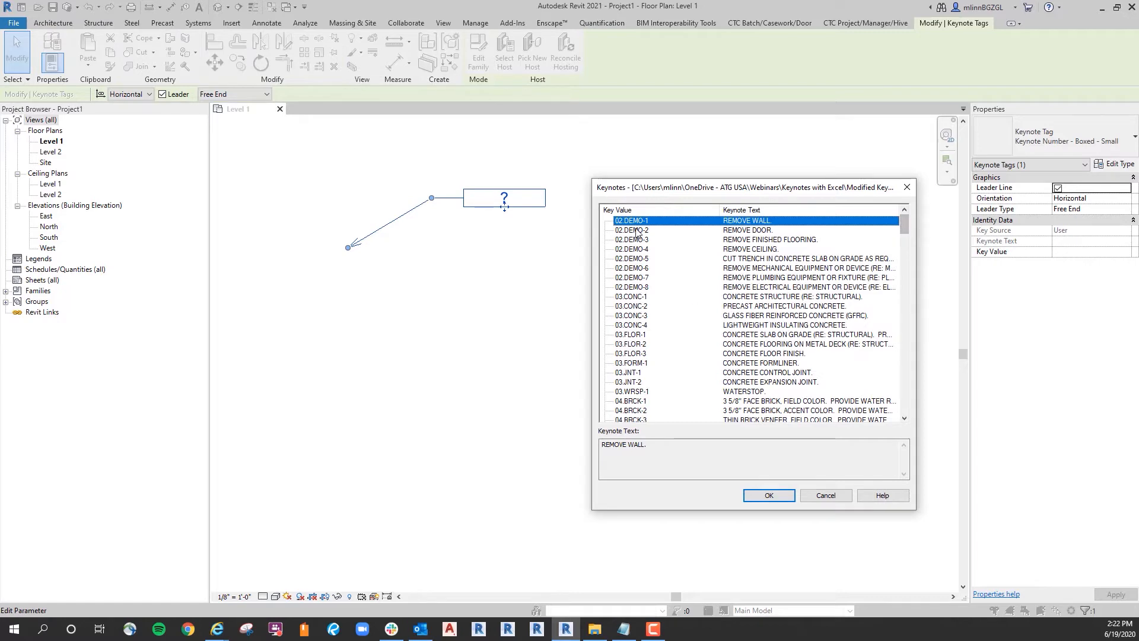
{"action": "scroll", "coordinate": [815, 378], "scroll_direction": "down", "scroll_amount": 2}
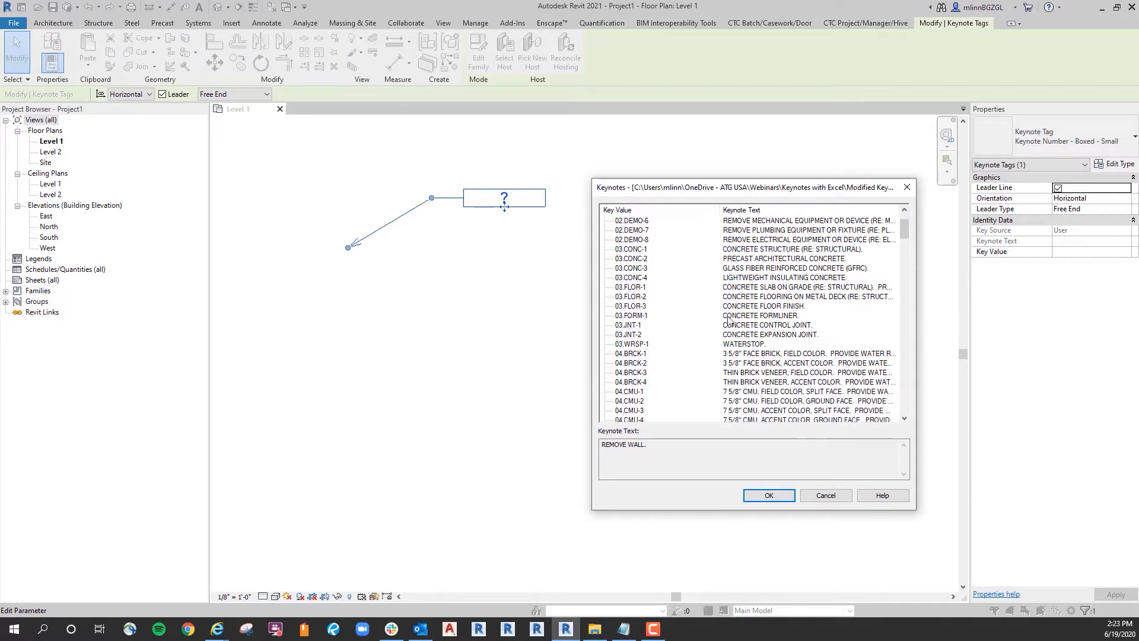
{"action": "scroll", "coordinate": [846, 311], "scroll_direction": "down", "scroll_amount": 2}
{"action": "left_click_drag", "start_coordinate": [900, 238], "coordinate": [920, 409]}
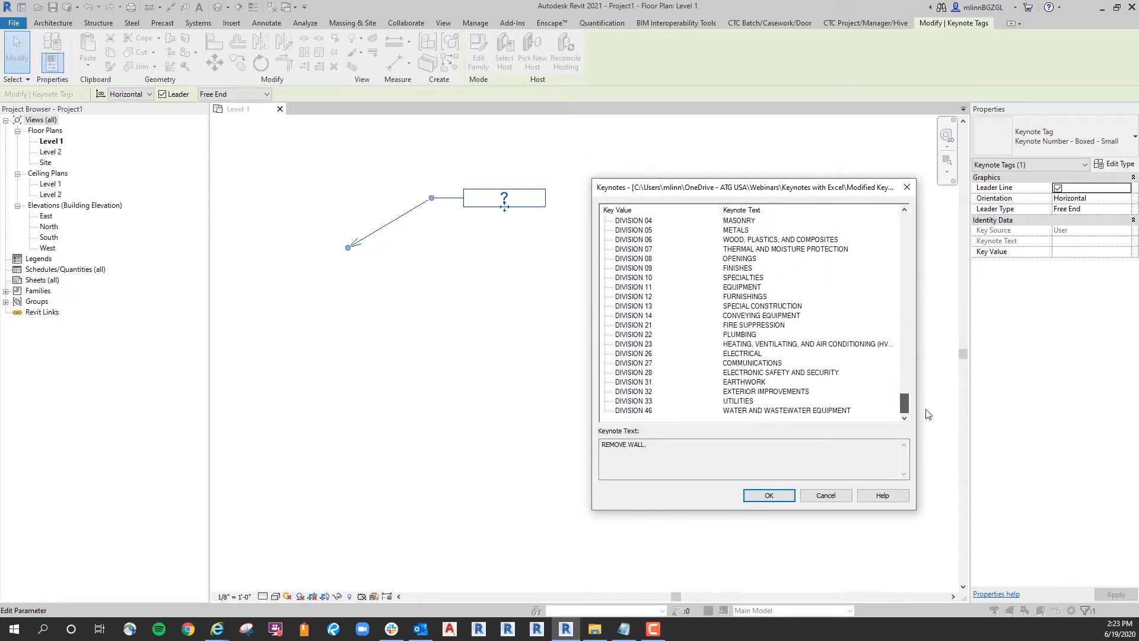
{"action": "scroll", "coordinate": [698, 266], "scroll_direction": "up", "scroll_amount": 3}
{"action": "scroll", "coordinate": [679, 272], "scroll_direction": "up", "scroll_amount": 6}
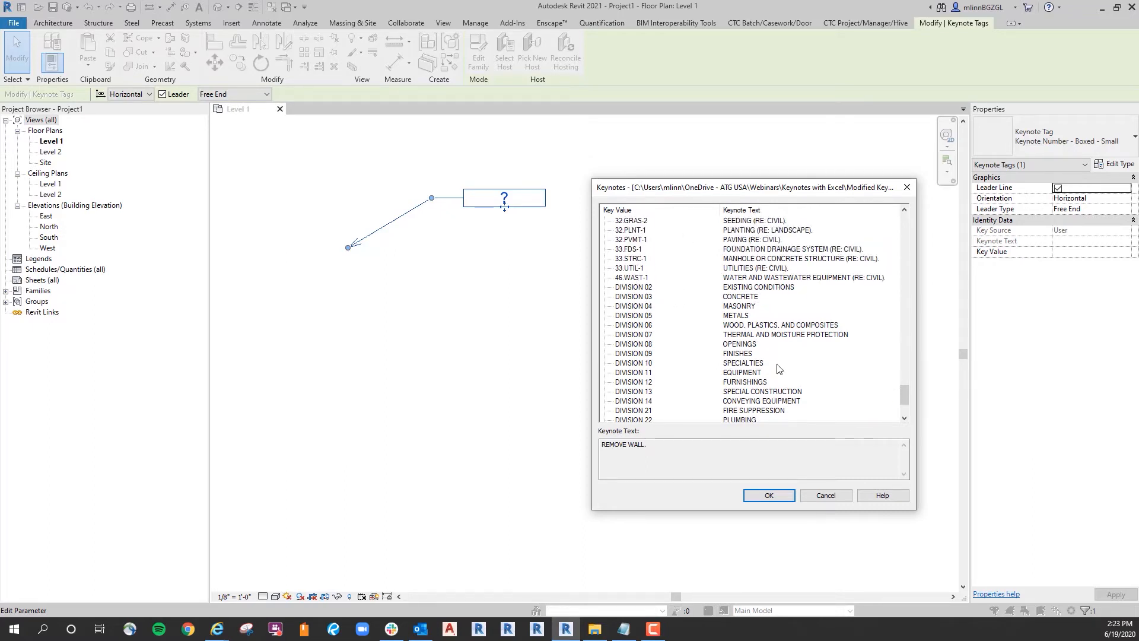
{"action": "scroll", "coordinate": [675, 271], "scroll_direction": "up", "scroll_amount": 2}
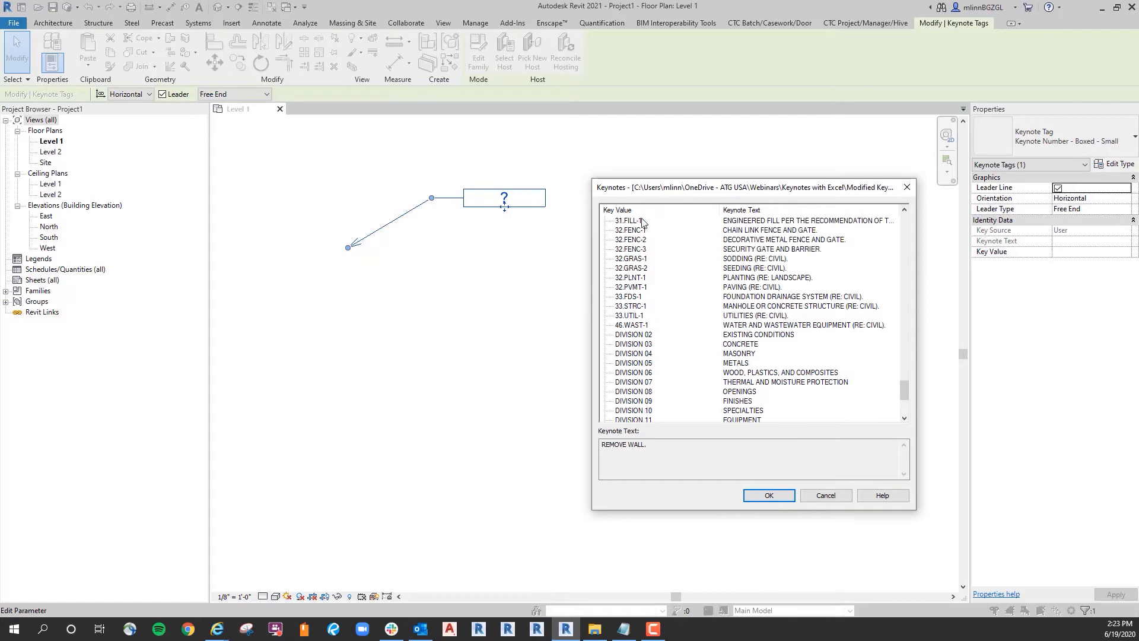
{"action": "scroll", "coordinate": [649, 340], "scroll_direction": "down", "scroll_amount": 2}
{"action": "scroll", "coordinate": [663, 342], "scroll_direction": "down", "scroll_amount": 2}
{"action": "scroll", "coordinate": [663, 356], "scroll_direction": "down", "scroll_amount": 1}
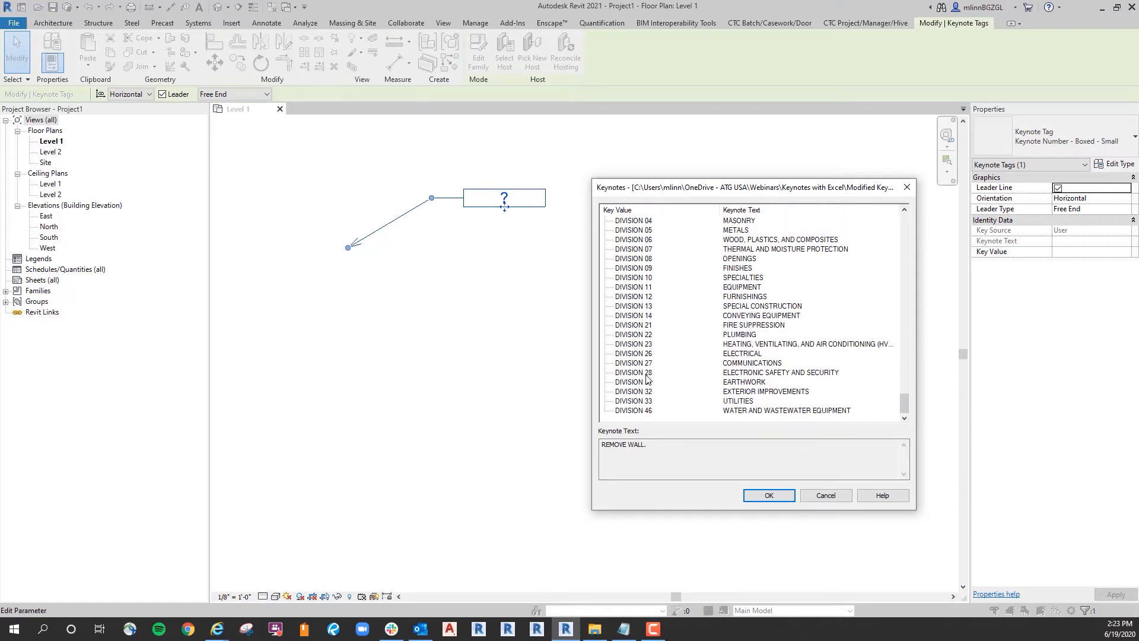
{"action": "left_click", "coordinate": [827, 495]}
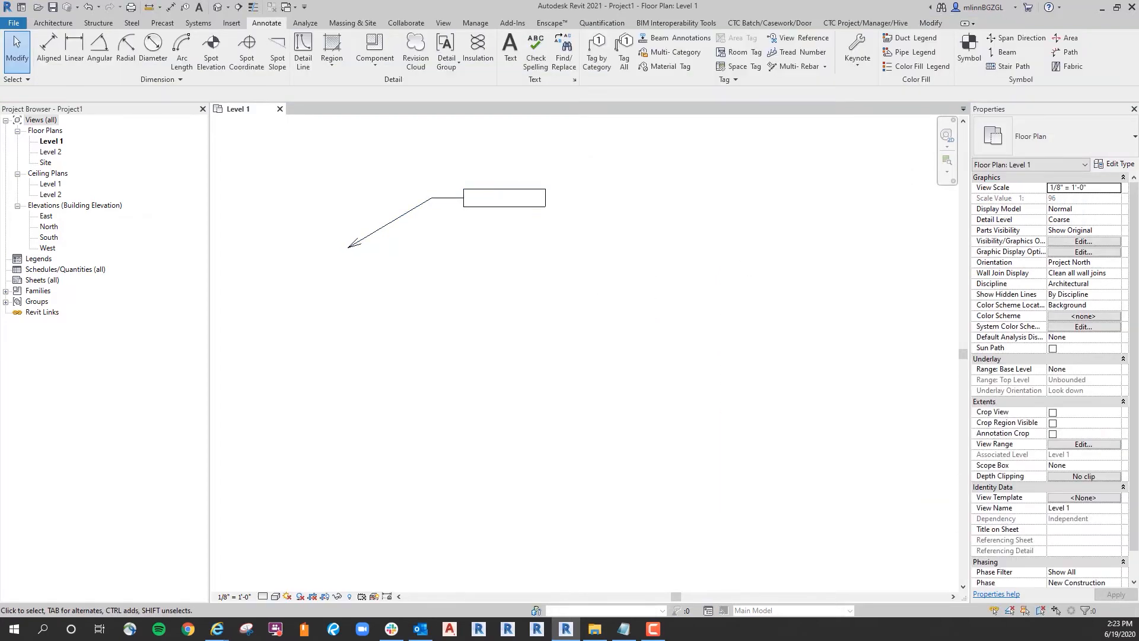
Switch to the keynotes text file and copy 'DIVISION 02' from the first line.
{"action": "key", "text": "alt+Tab"}
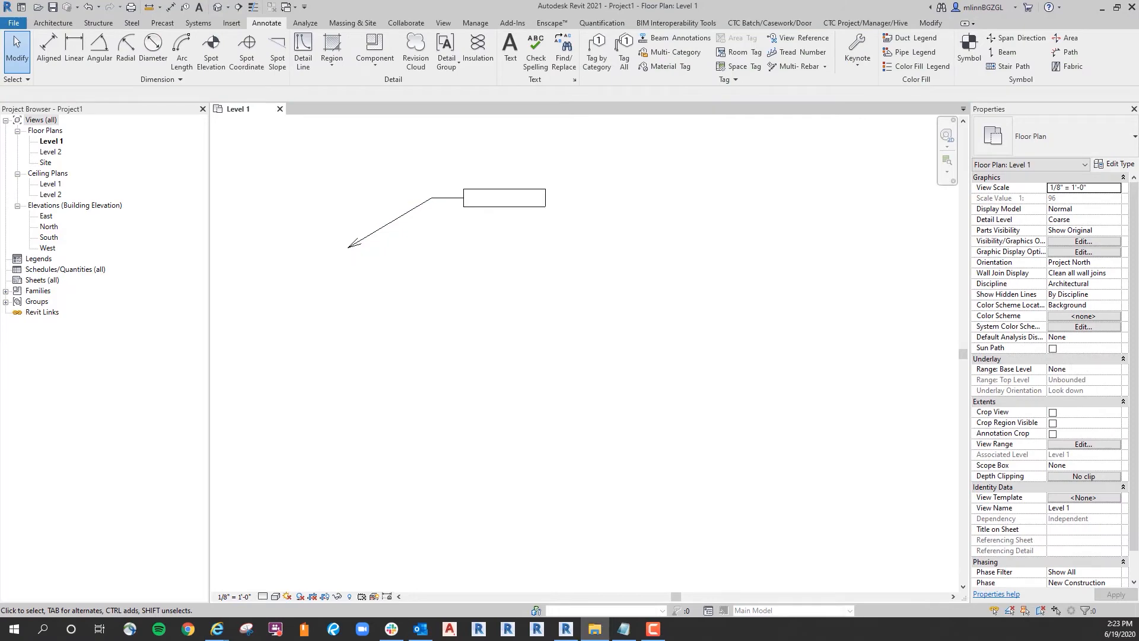
{"action": "key", "text": "alt+Tab"}
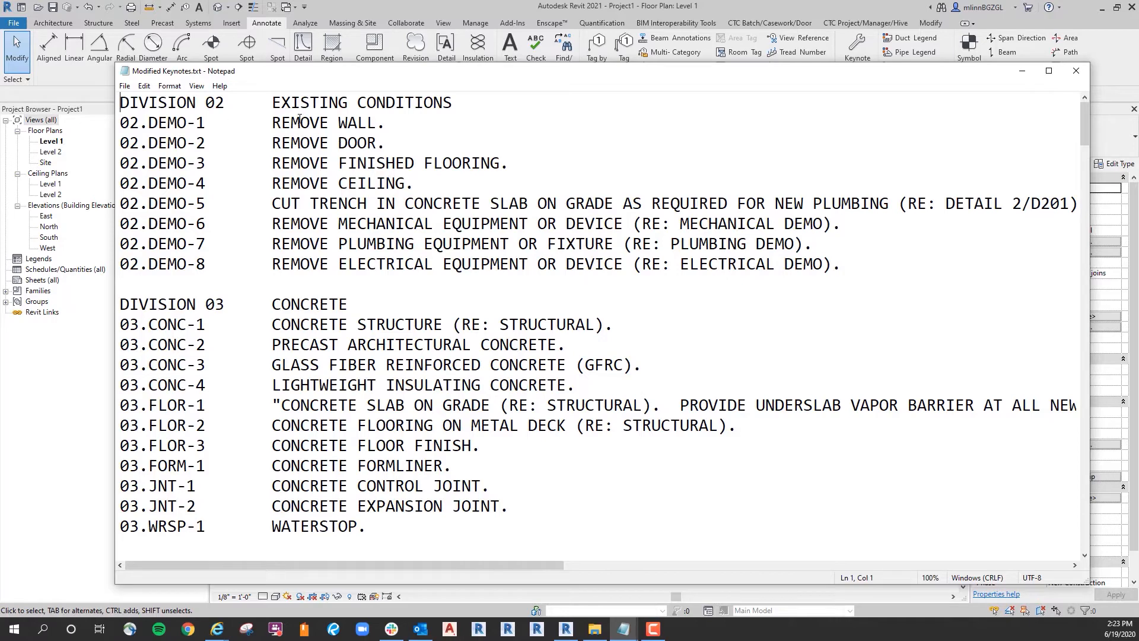
{"action": "left_click_drag", "start_coordinate": [226, 103], "coordinate": [105, 96]}
{"action": "right_click", "coordinate": [139, 103]}
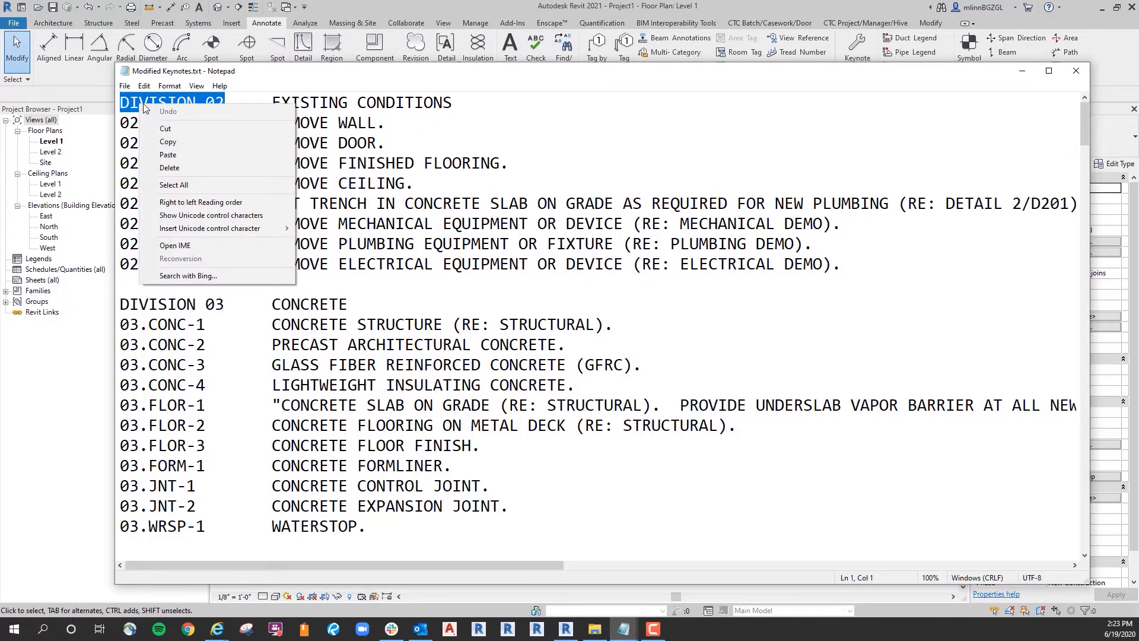
{"action": "left_click", "coordinate": [177, 143]}
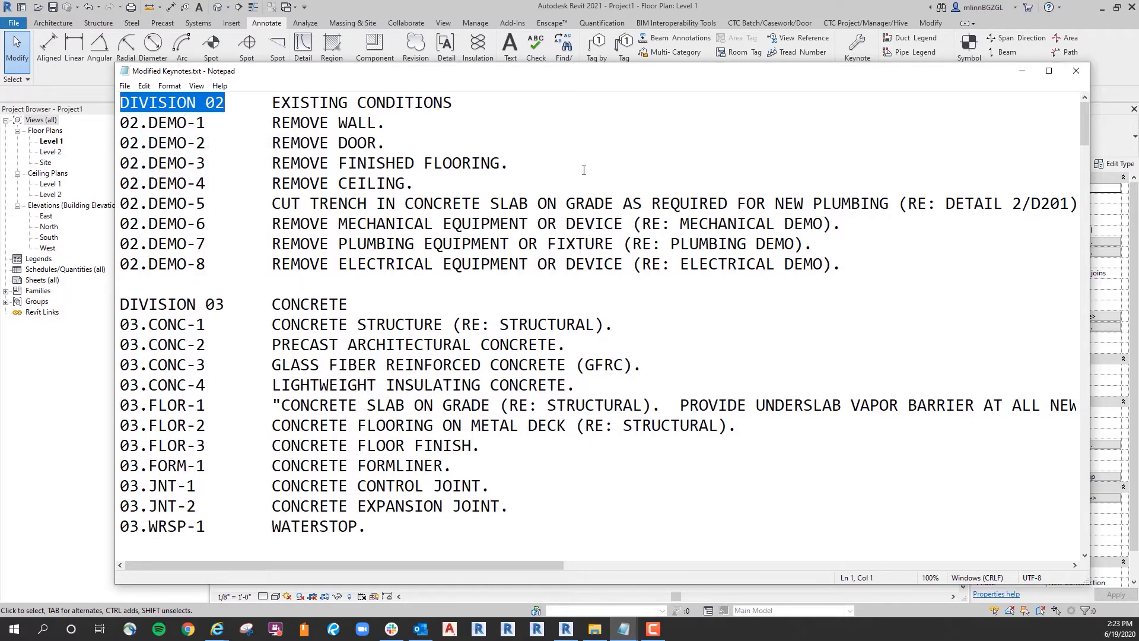
Append a tab and DIVISION 02 after the REMOVE WALL, DOOR, FINISHED FLOORING and CEILING keynotes.
{"action": "left_click", "coordinate": [412, 123]}
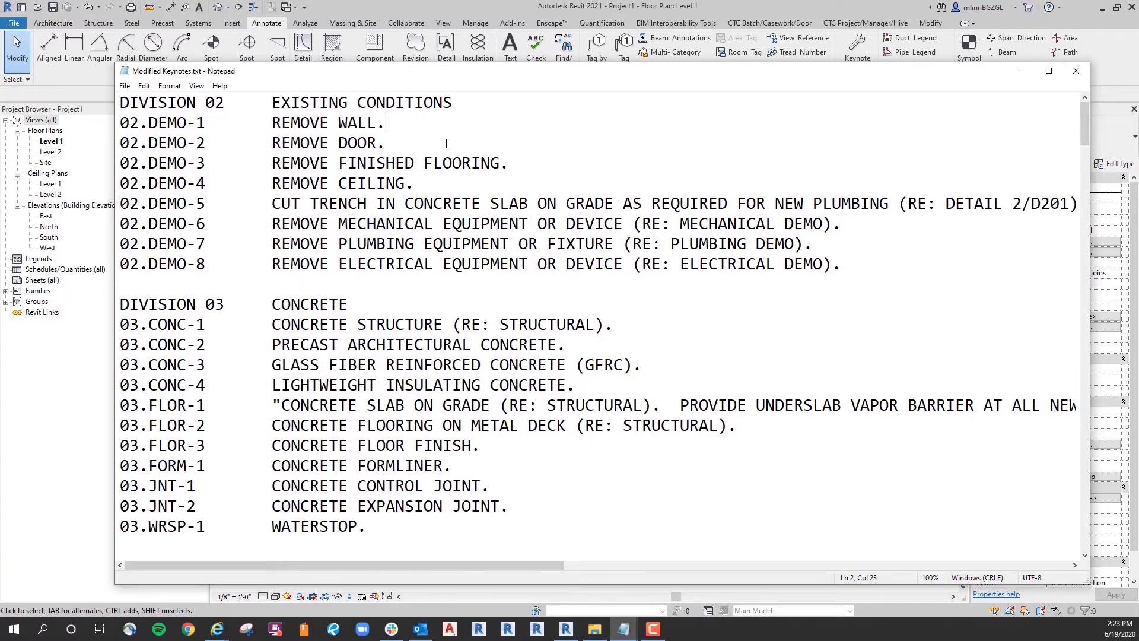
{"action": "key", "text": "Tab"}
{"action": "right_click", "coordinate": [456, 113]}
{"action": "left_click", "coordinate": [498, 169]}
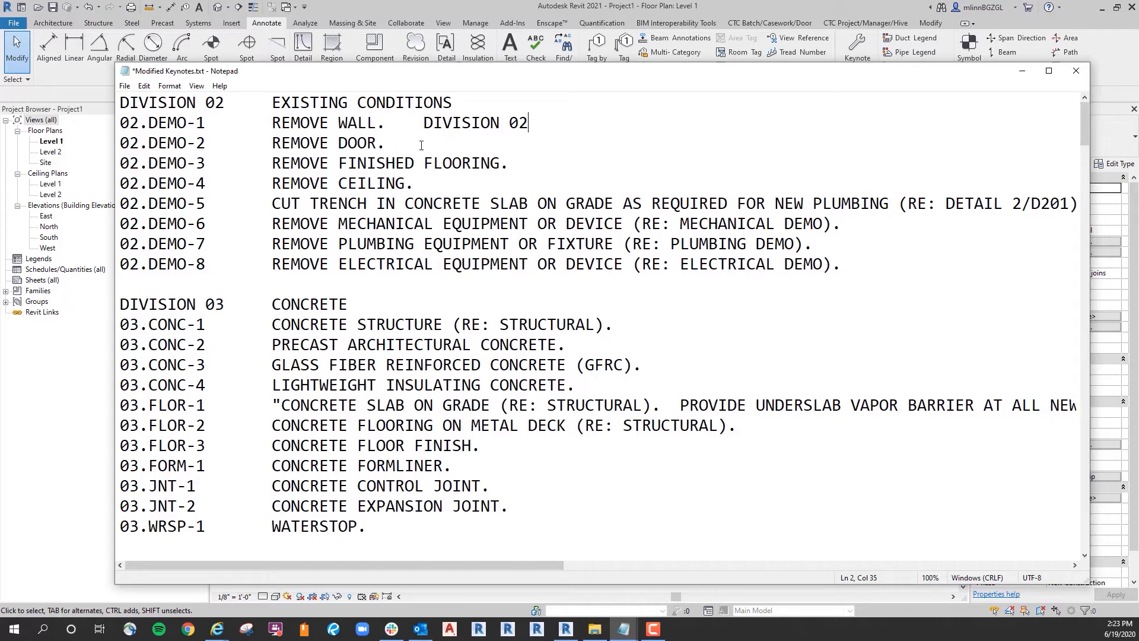
{"action": "key", "text": "Tab"}
{"action": "right_click", "coordinate": [439, 149]}
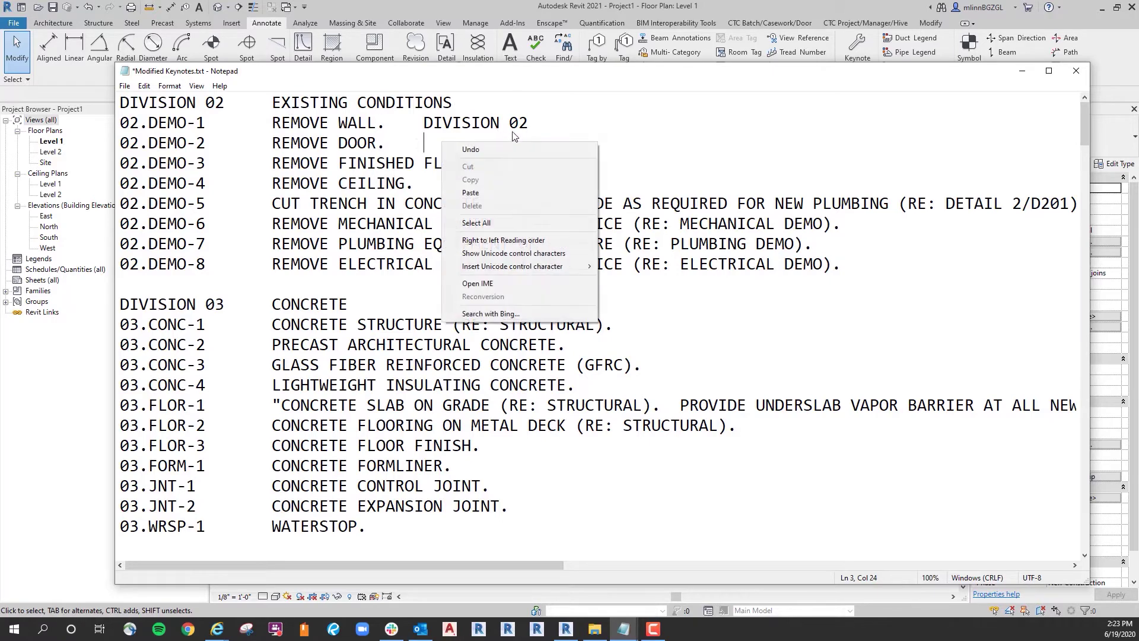
{"action": "left_click", "coordinate": [499, 193]}
{"action": "key", "text": "Tab"}
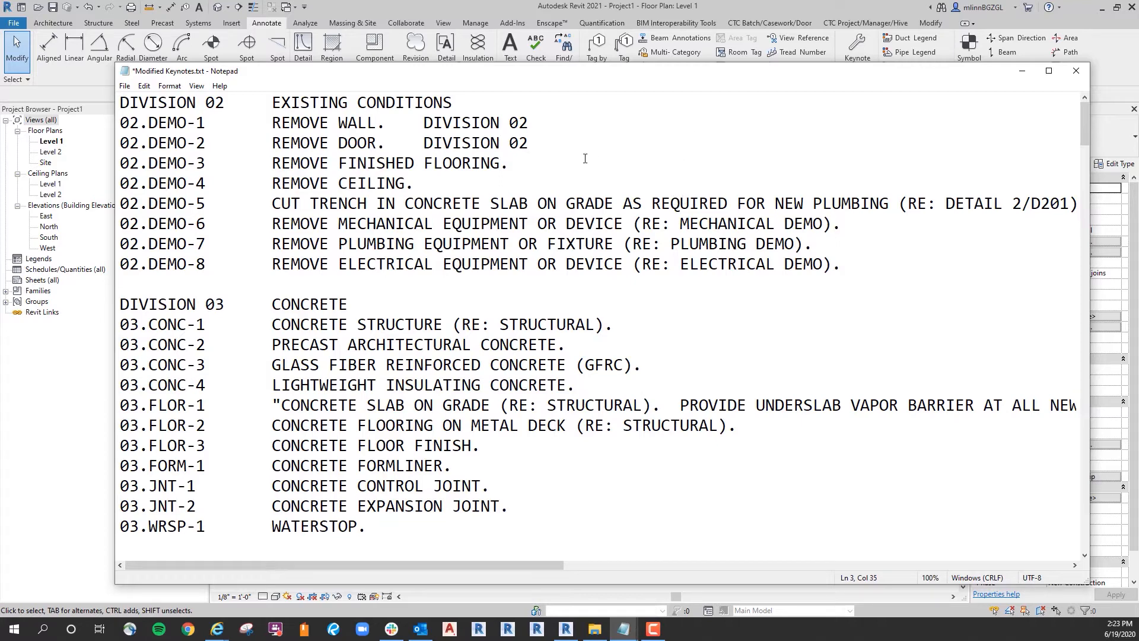
{"action": "right_click", "coordinate": [594, 163]}
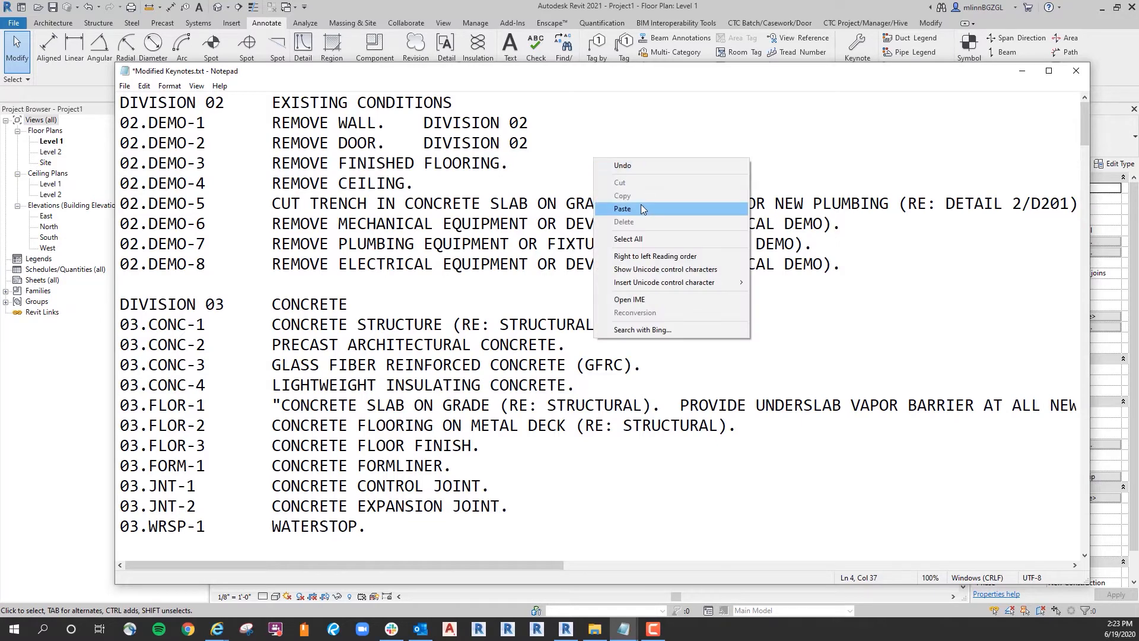
{"action": "left_click", "coordinate": [642, 204]}
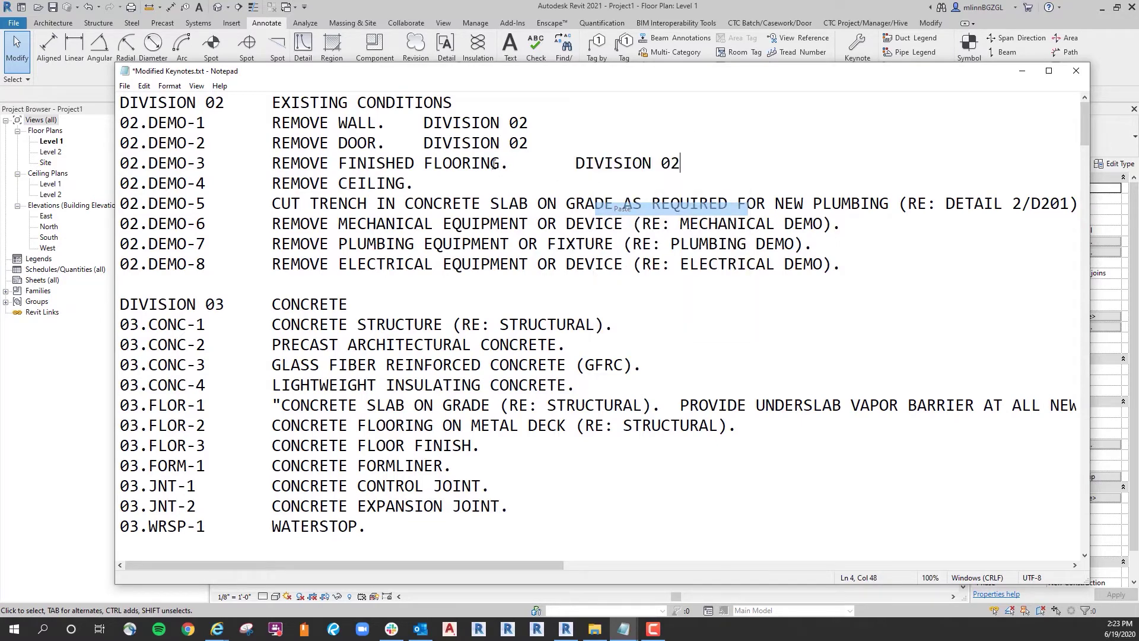
{"action": "right_click", "coordinate": [462, 182]}
{"action": "left_click", "coordinate": [498, 226]}
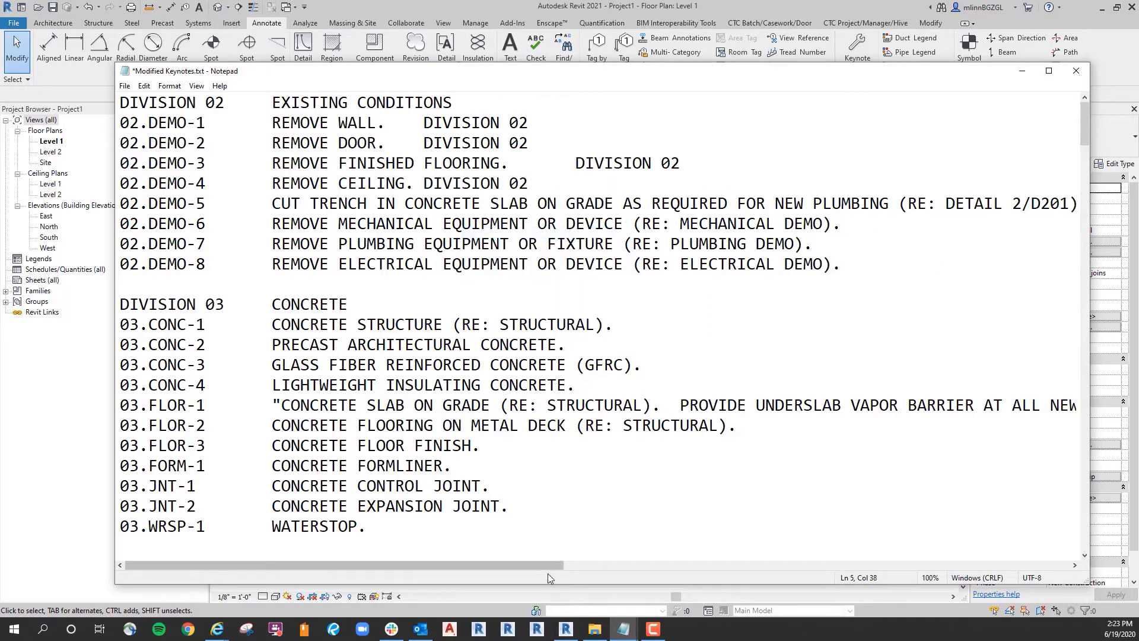
{"action": "left_click_drag", "start_coordinate": [547, 574], "coordinate": [659, 573]}
Append DIVISION 02 after the trench, mechanical, plumbing and electrical demo keynotes.
{"action": "left_click", "coordinate": [891, 206]}
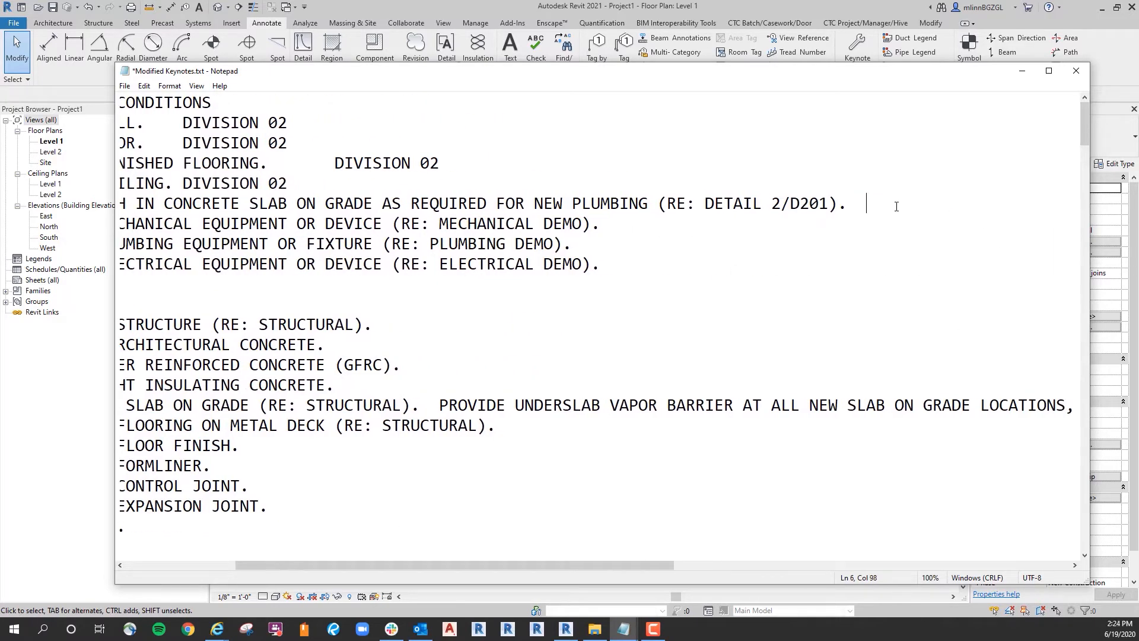
{"action": "right_click", "coordinate": [890, 205]}
{"action": "left_click", "coordinate": [926, 255]}
{"action": "left_click", "coordinate": [631, 224]}
{"action": "right_click", "coordinate": [633, 214]}
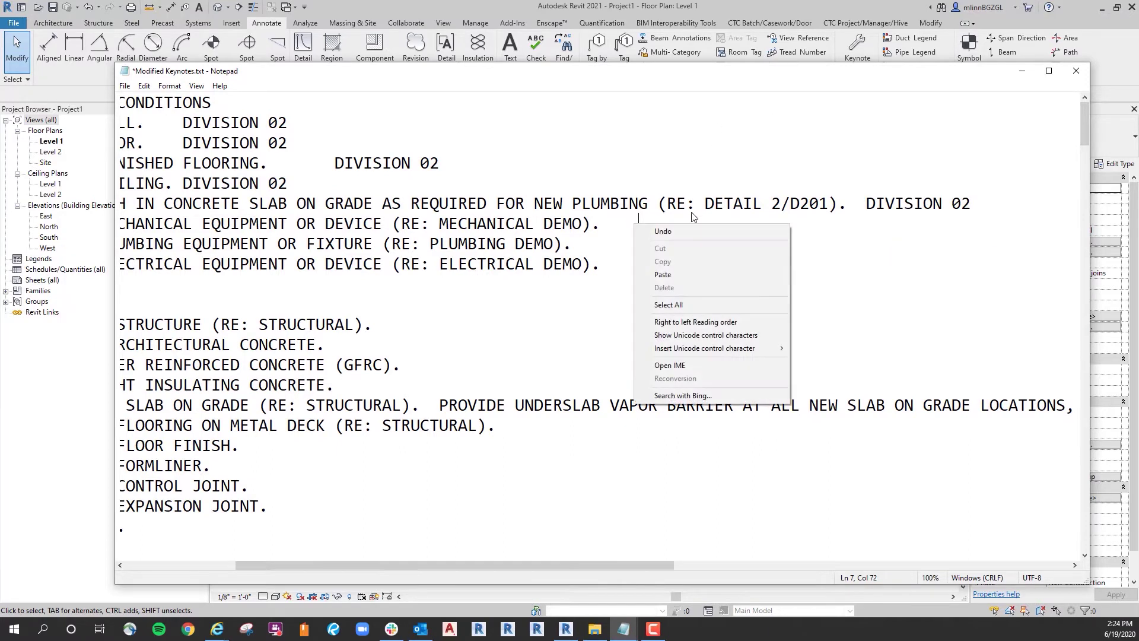
{"action": "left_click", "coordinate": [697, 273]}
{"action": "left_click", "coordinate": [641, 243]}
{"action": "right_click", "coordinate": [644, 245]}
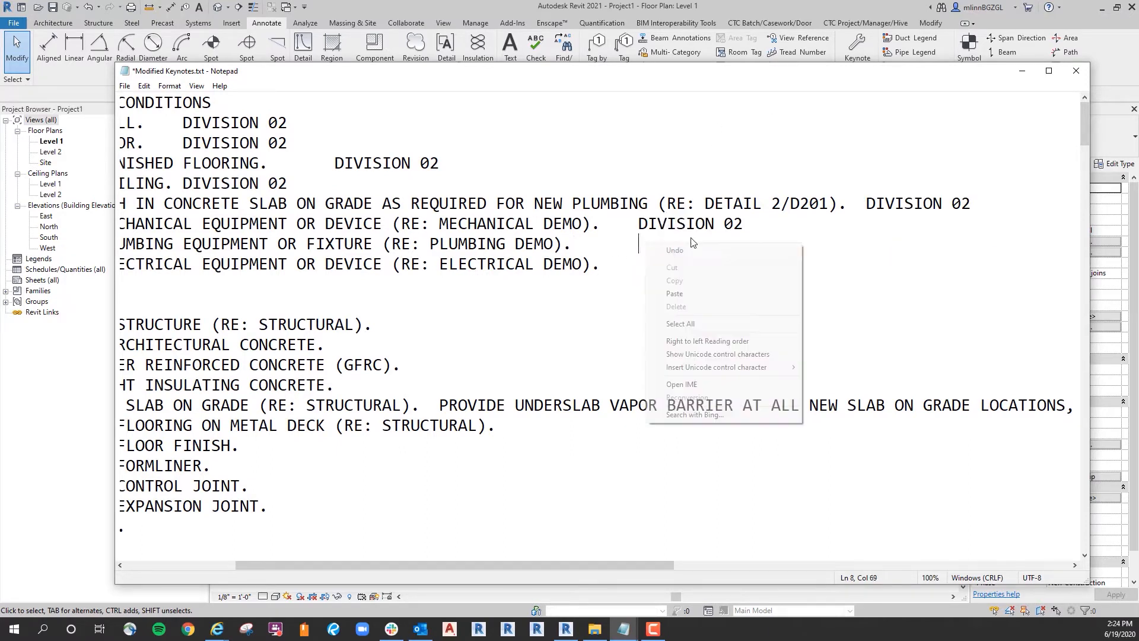
{"action": "left_click", "coordinate": [685, 297]}
{"action": "left_click", "coordinate": [674, 265]}
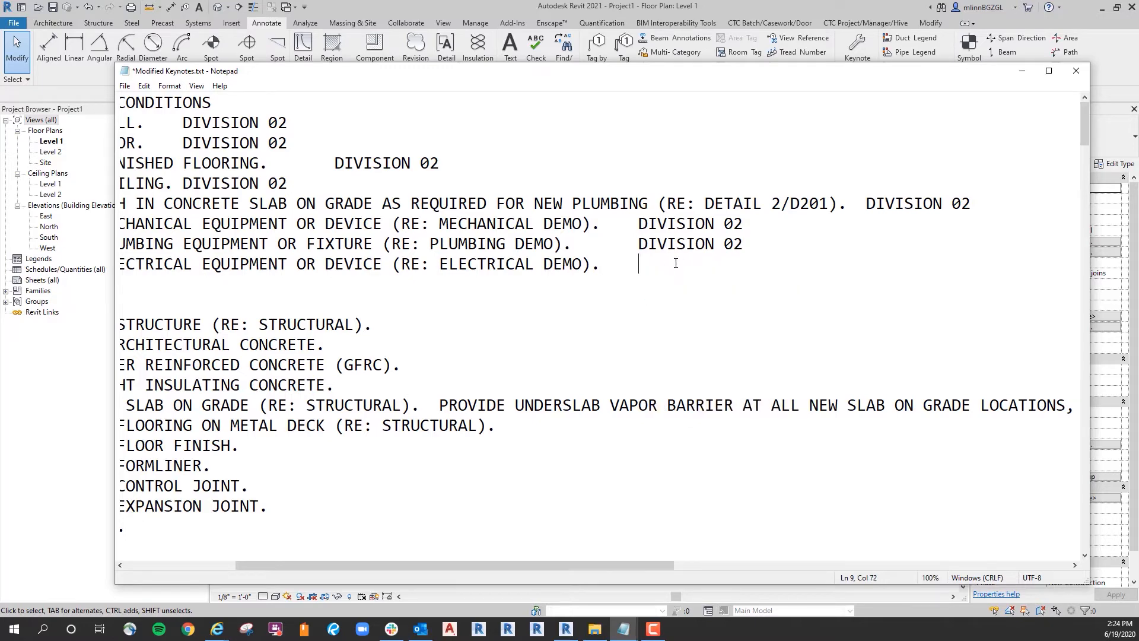
{"action": "right_click", "coordinate": [676, 264]}
{"action": "left_click", "coordinate": [721, 312]}
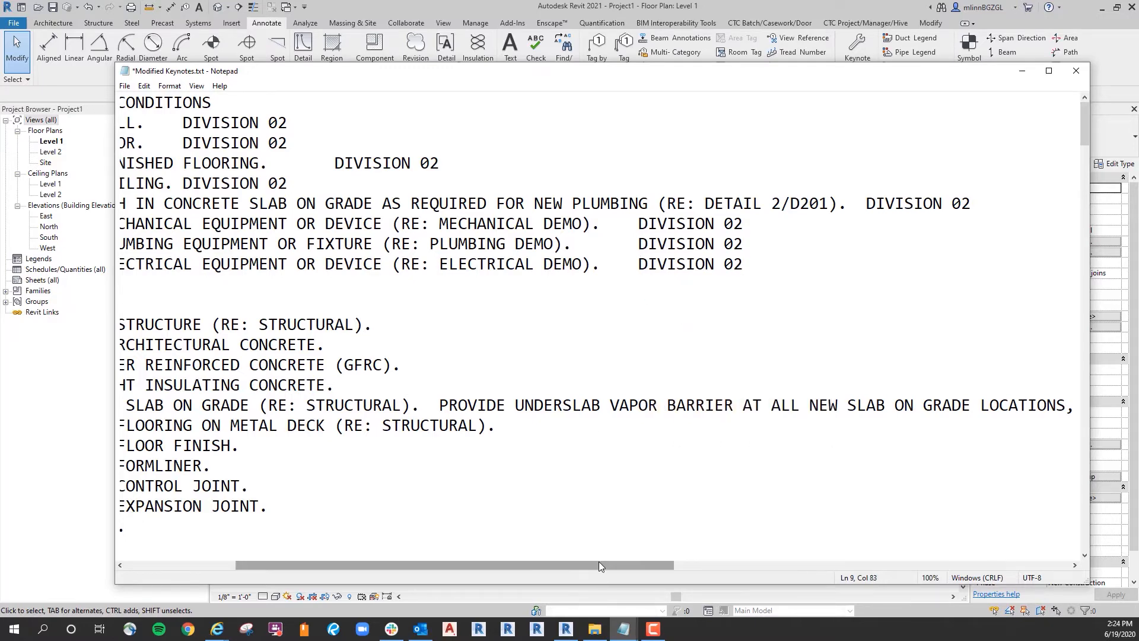
{"action": "left_click_drag", "start_coordinate": [599, 566], "coordinate": [178, 566]}
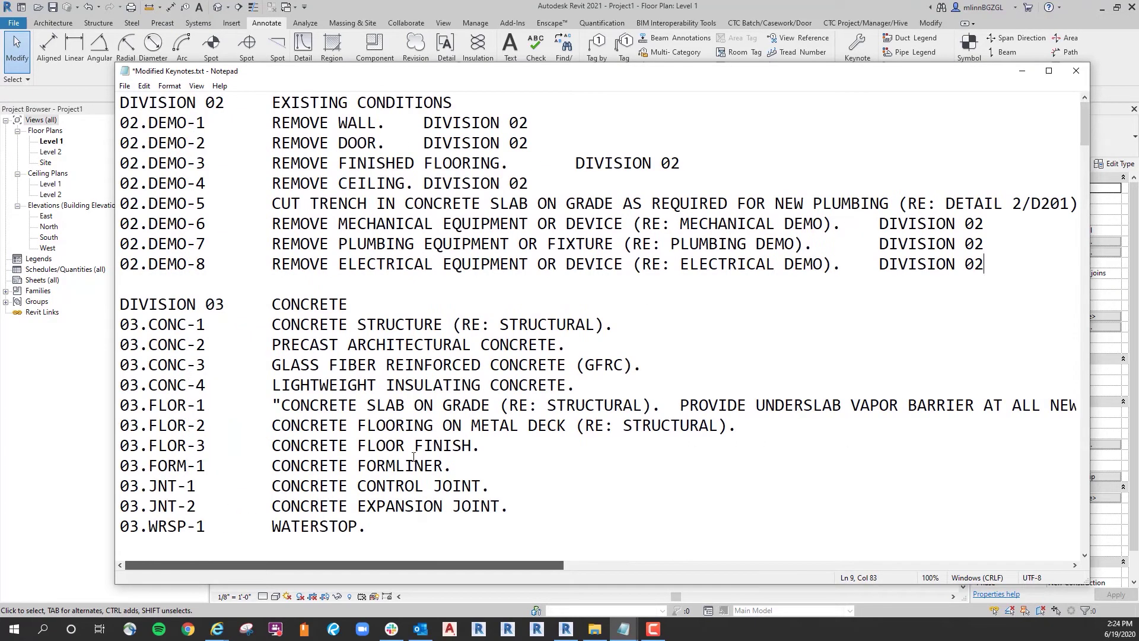
{"action": "left_click", "coordinate": [126, 86]}
Save and close the keynotes file, then reload the keynote table in Keynoting Settings.
{"action": "left_click", "coordinate": [143, 142]}
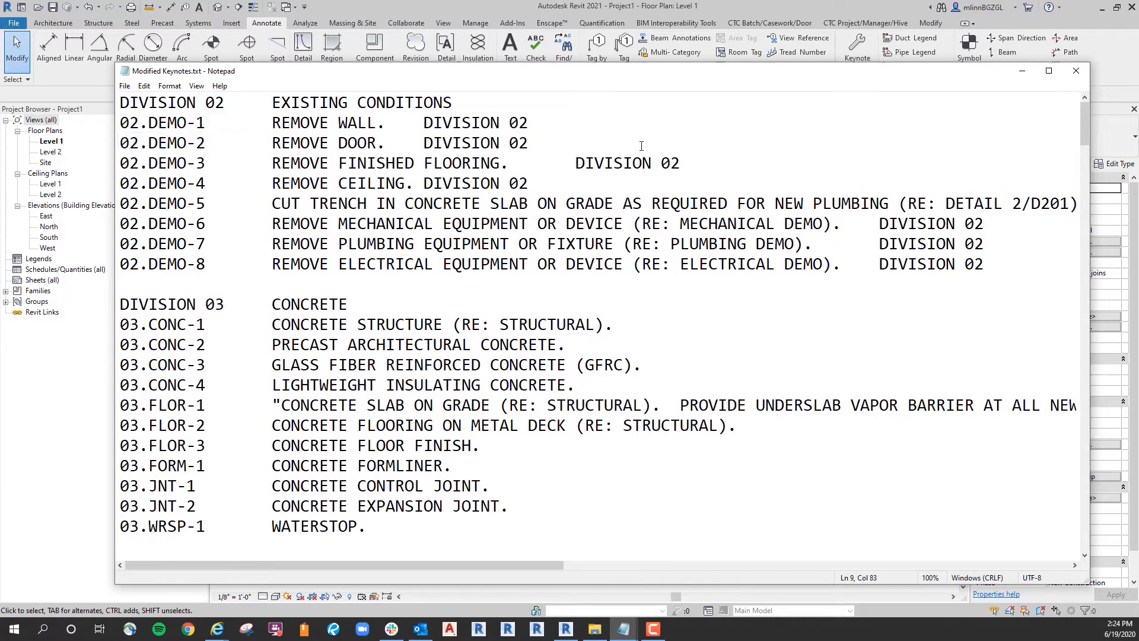
{"action": "left_click", "coordinate": [1076, 71]}
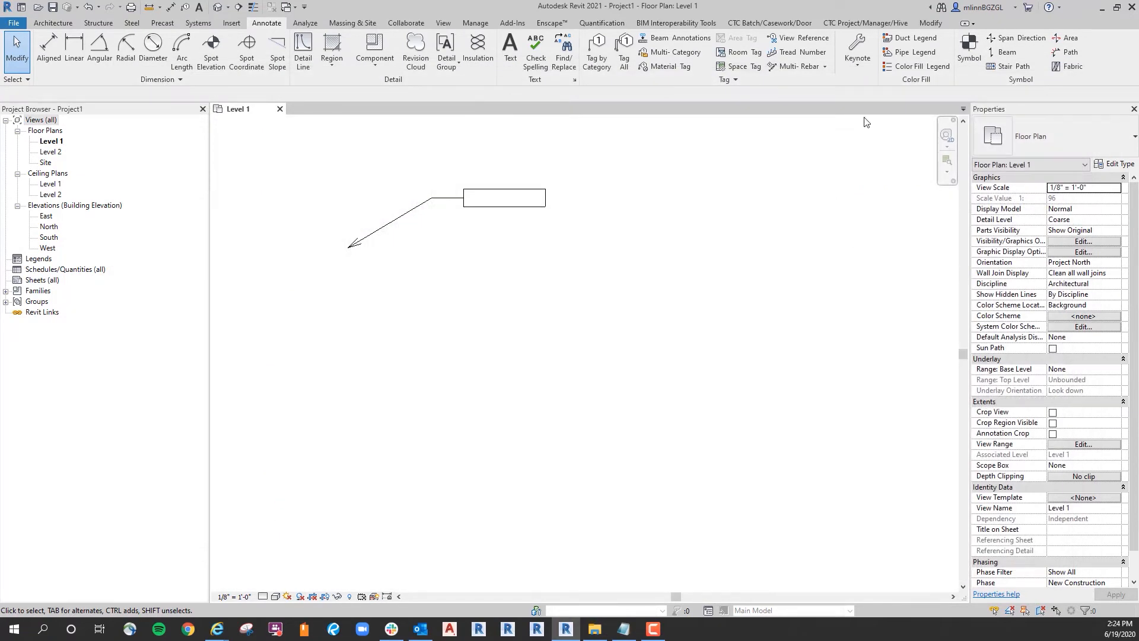
{"action": "left_click", "coordinate": [856, 65]}
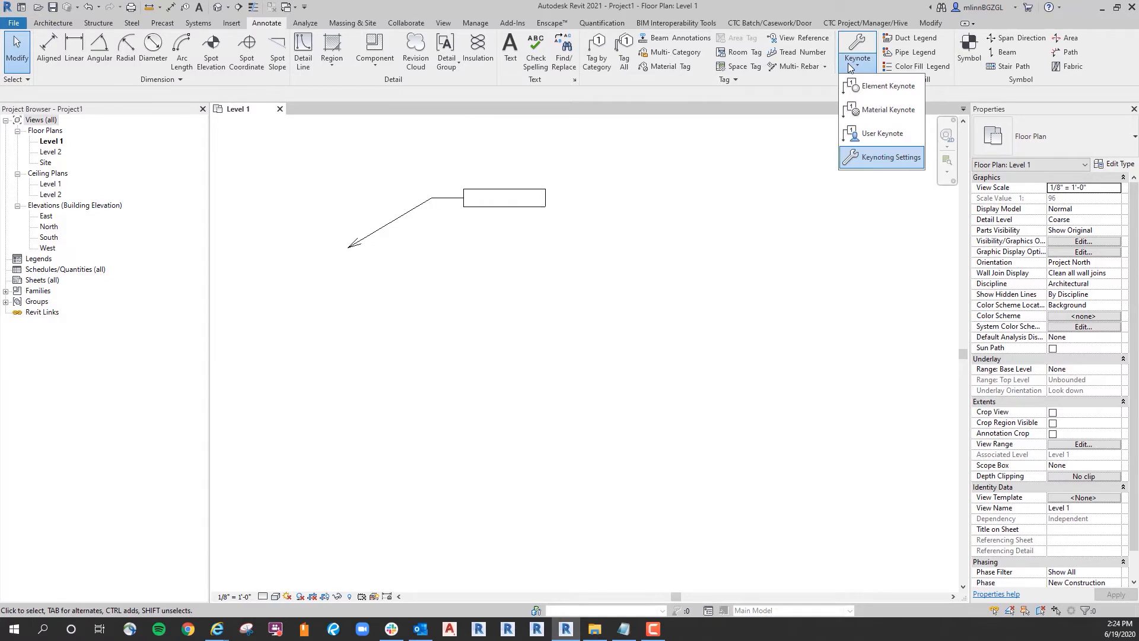
{"action": "left_click", "coordinate": [890, 157]}
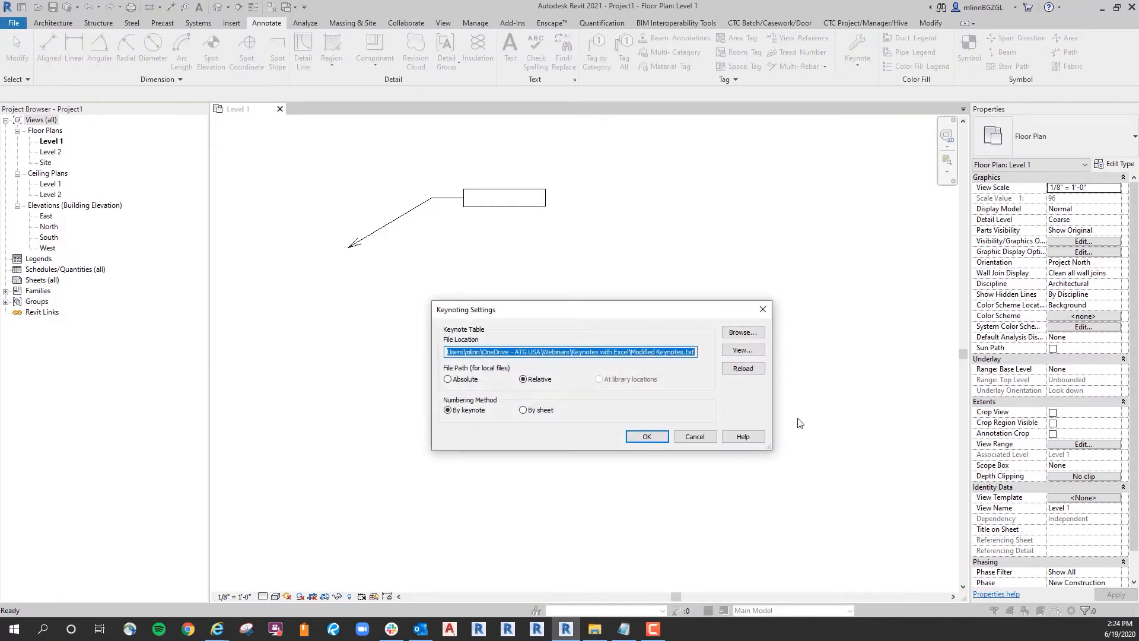
{"action": "left_click", "coordinate": [743, 369]}
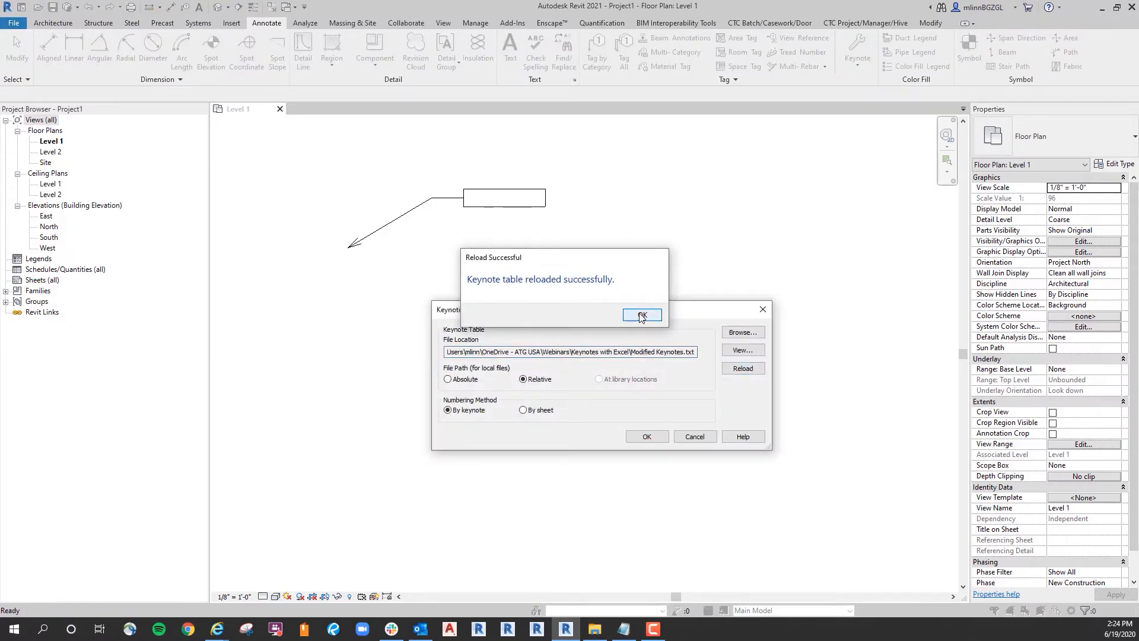
{"action": "left_click", "coordinate": [642, 318]}
{"action": "left_click", "coordinate": [643, 440]}
Check in the tag's keynote list that 02.DEMO-1 to -8 nest under DIVISION 02, then cancel.
{"action": "left_click", "coordinate": [508, 210]}
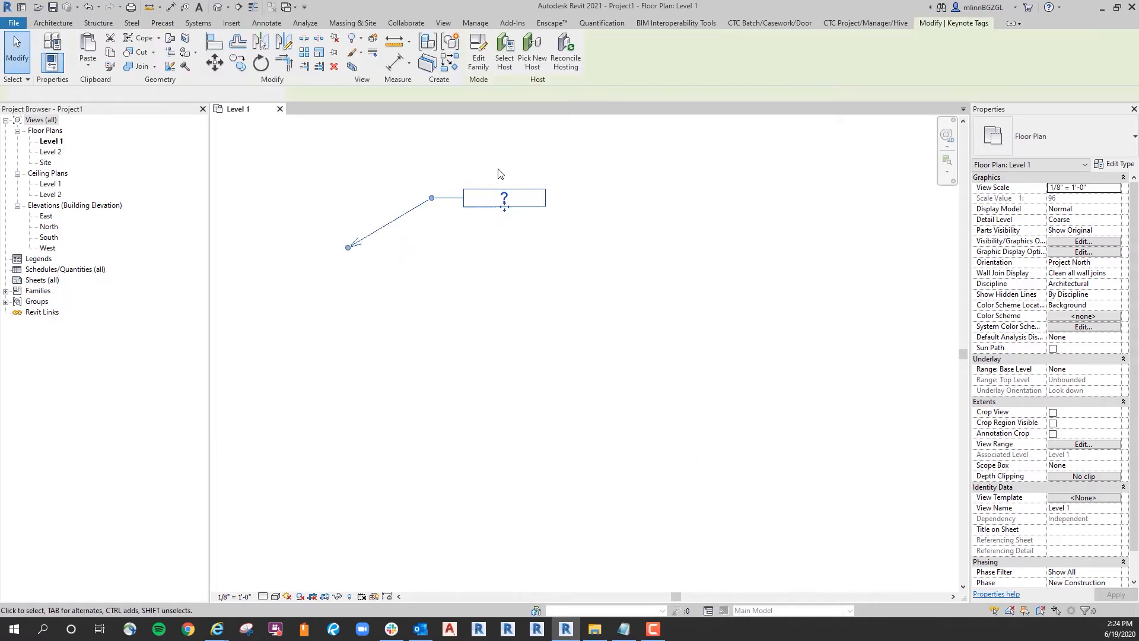
{"action": "left_click", "coordinate": [507, 204]}
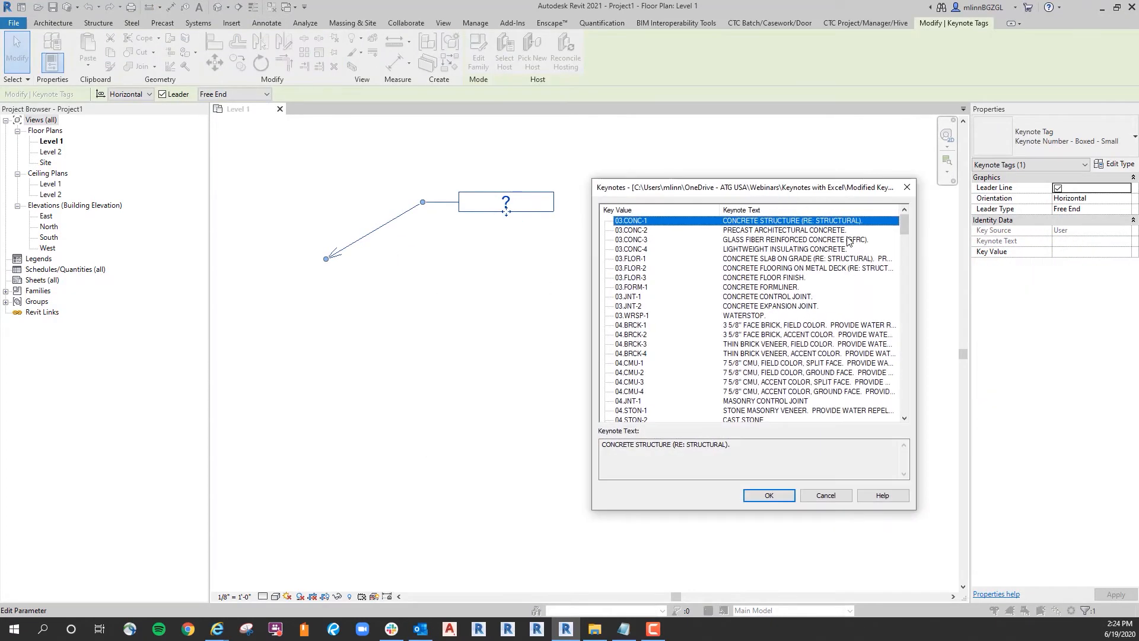
{"action": "left_click_drag", "start_coordinate": [905, 223], "coordinate": [903, 390]}
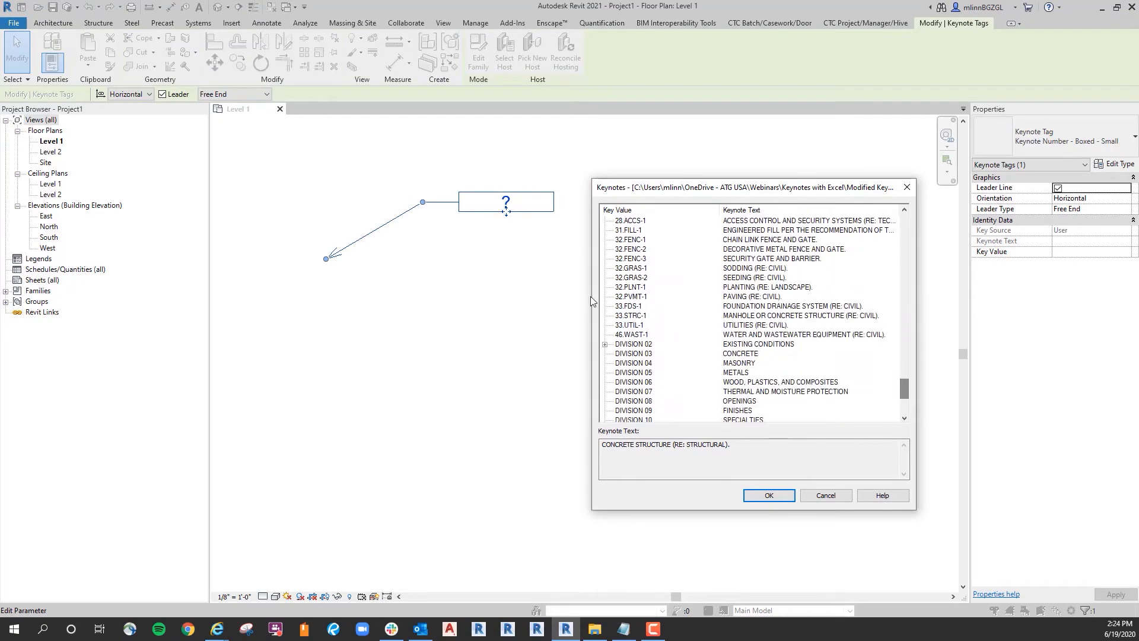
{"action": "left_click", "coordinate": [606, 345]}
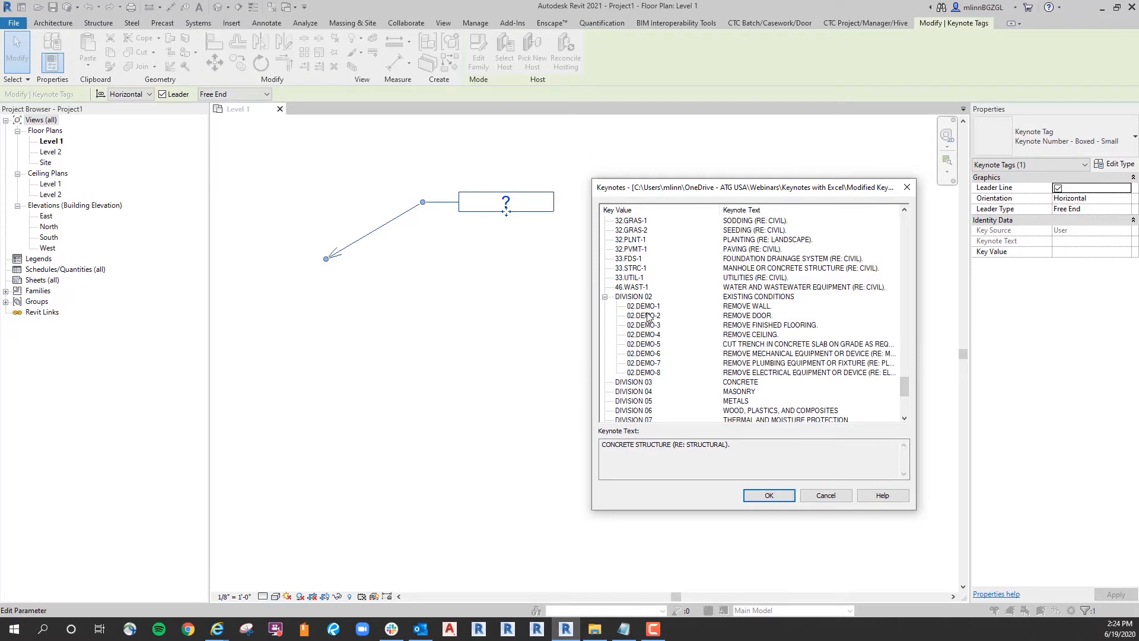
{"action": "left_click_drag", "start_coordinate": [903, 382], "coordinate": [904, 389]}
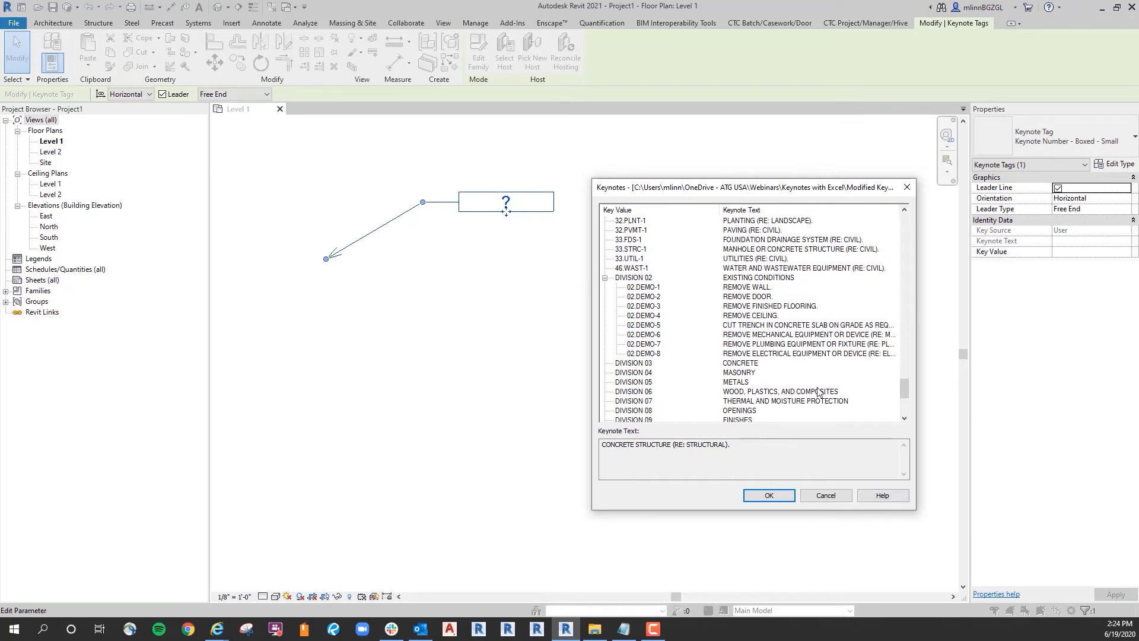
{"action": "left_click_drag", "start_coordinate": [780, 189], "coordinate": [778, 182]}
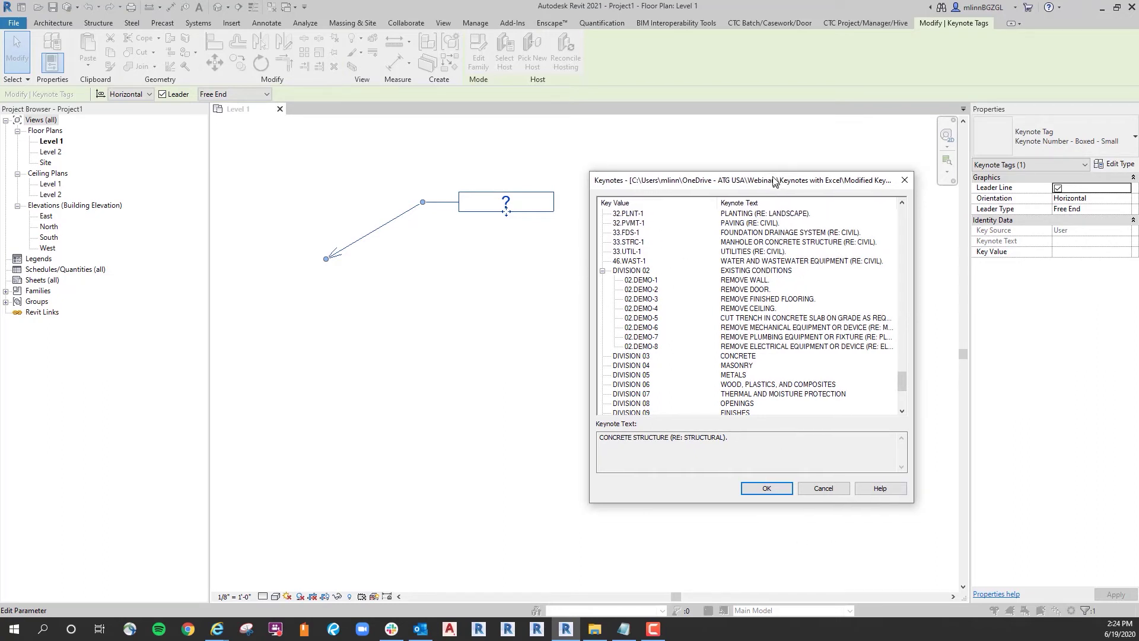
{"action": "left_click", "coordinate": [824, 488]}
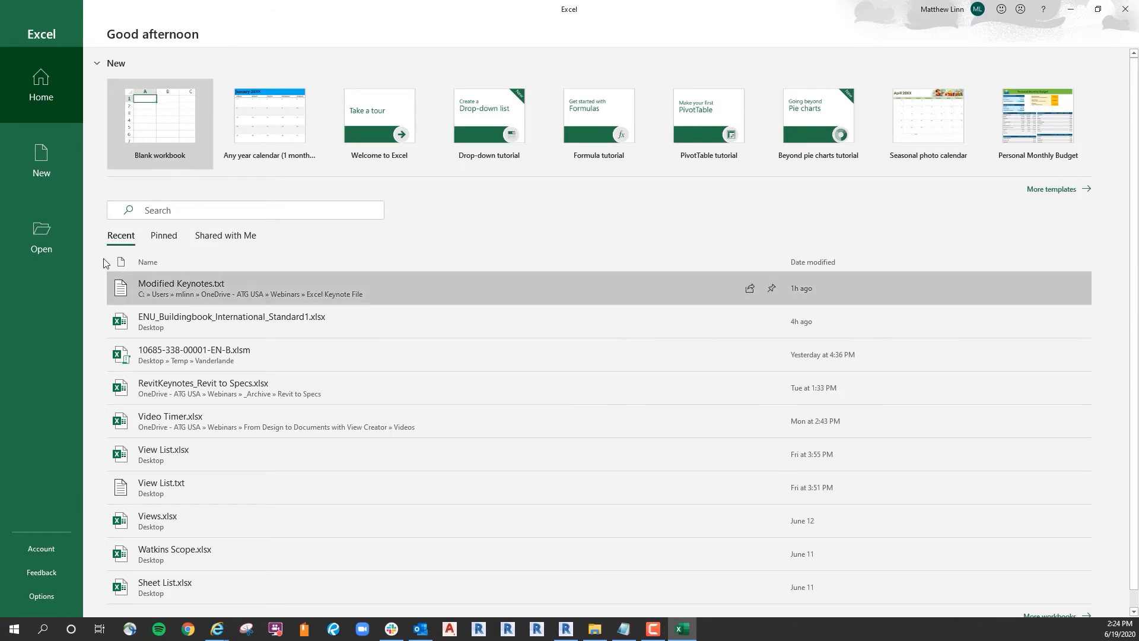
Browse from Excel's Open page to OneDrive > Webinars > Keynotes with Excel.
{"action": "left_click", "coordinate": [41, 236]}
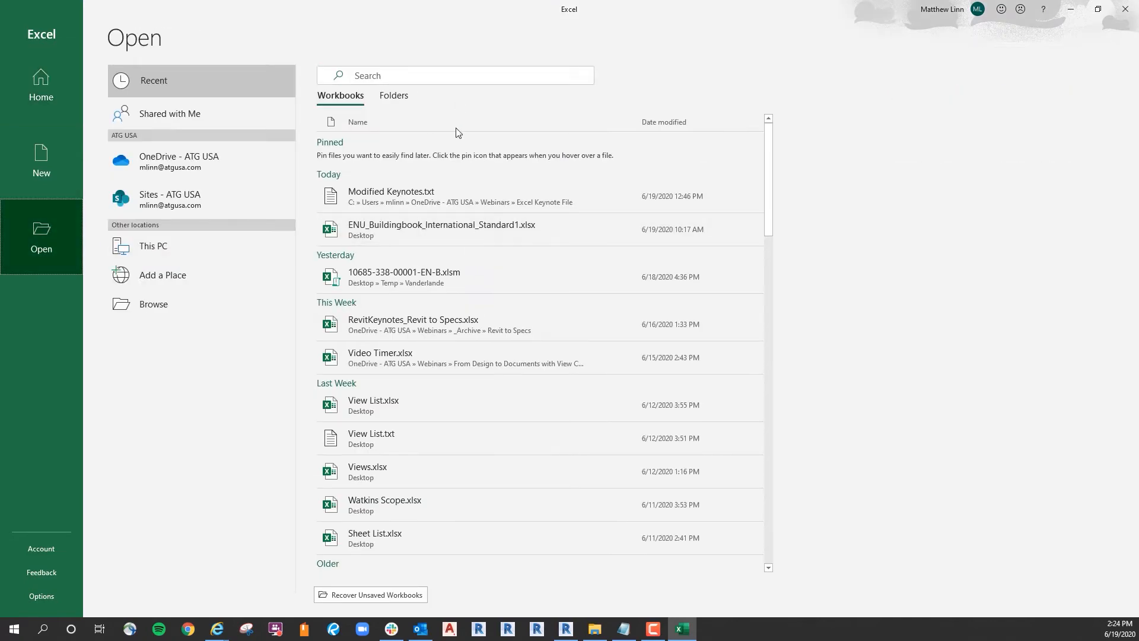
{"action": "left_click", "coordinate": [175, 302]}
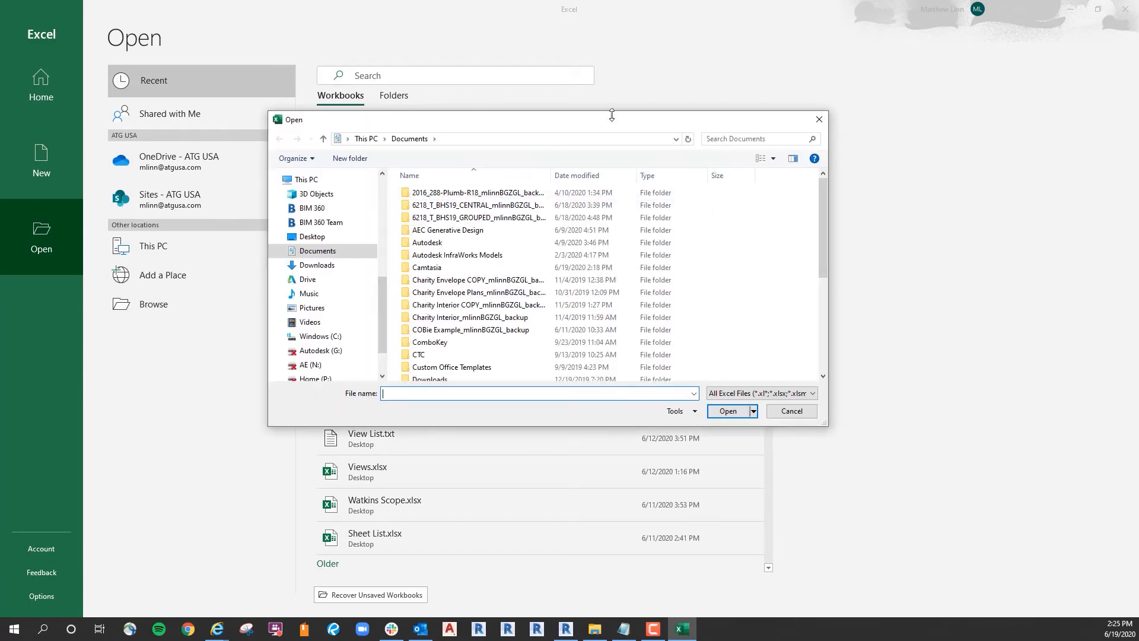
{"action": "left_click_drag", "start_coordinate": [611, 116], "coordinate": [658, 163]}
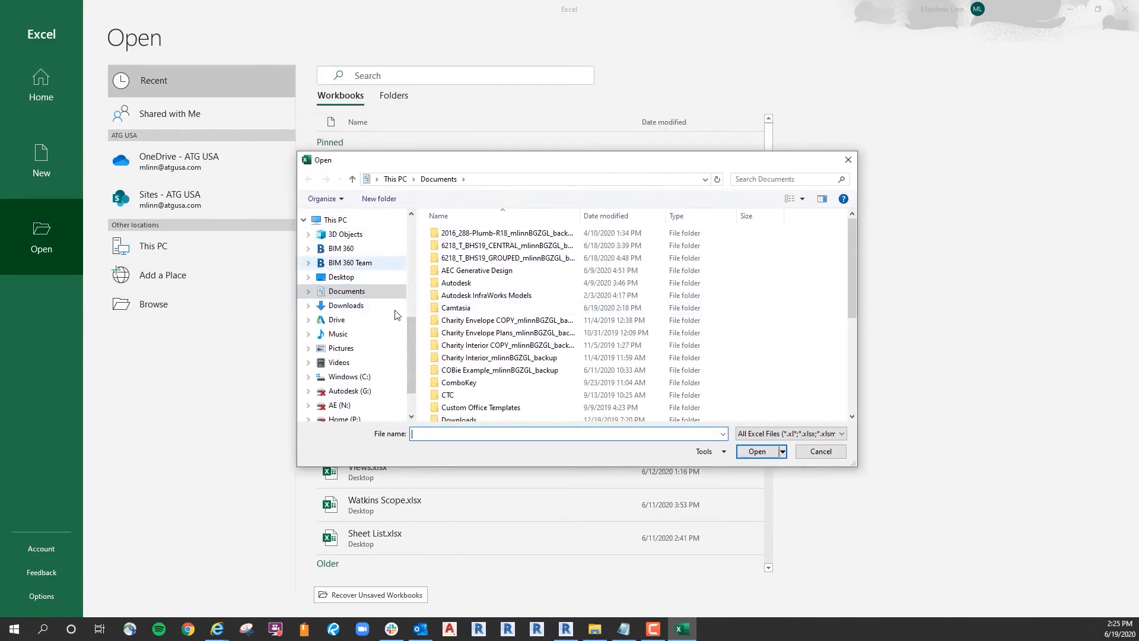
{"action": "scroll", "coordinate": [394, 312], "scroll_direction": "up", "scroll_amount": 8}
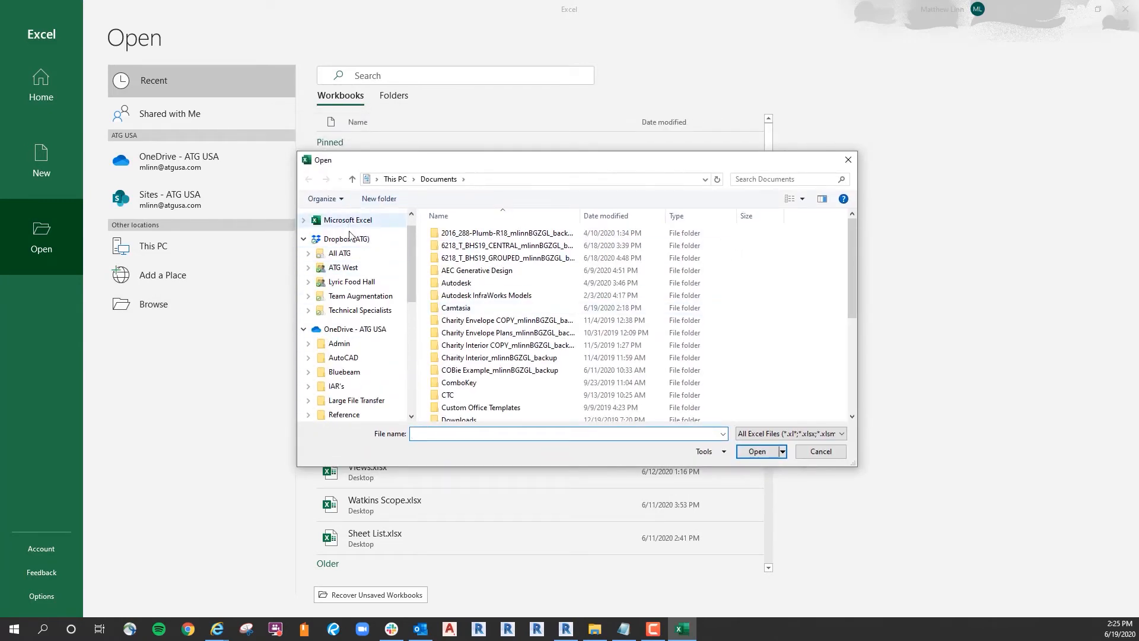
{"action": "left_click", "coordinate": [354, 329]}
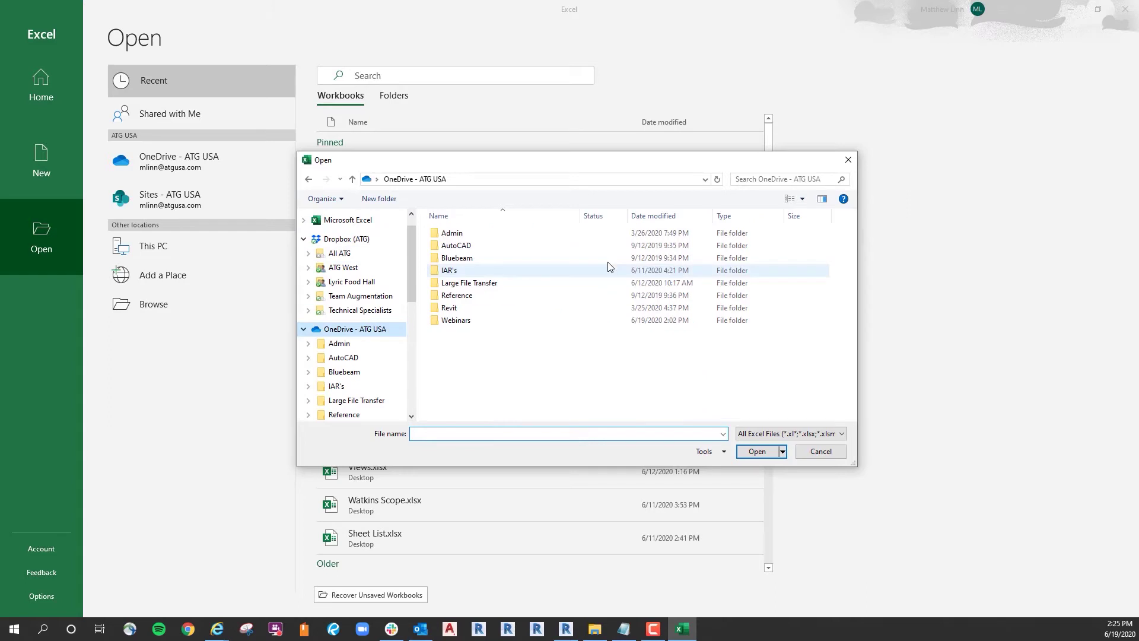
{"action": "double_click", "coordinate": [481, 321]}
{"action": "double_click", "coordinate": [492, 283]}
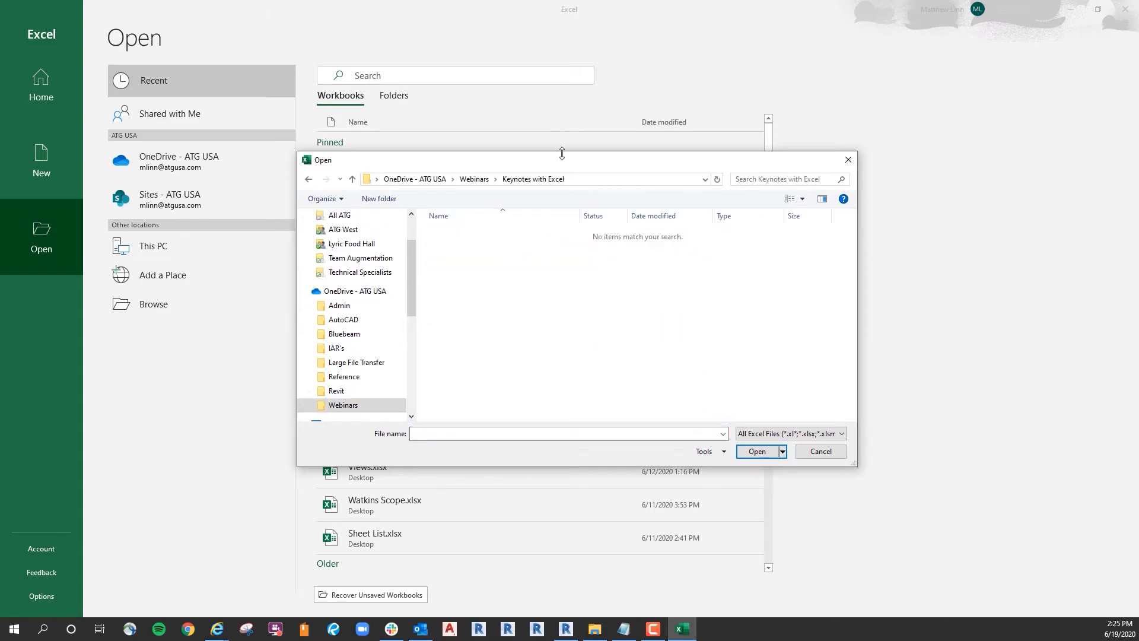
Show All Files and open Modified Keynotes.txt.
{"action": "left_click", "coordinate": [774, 433]}
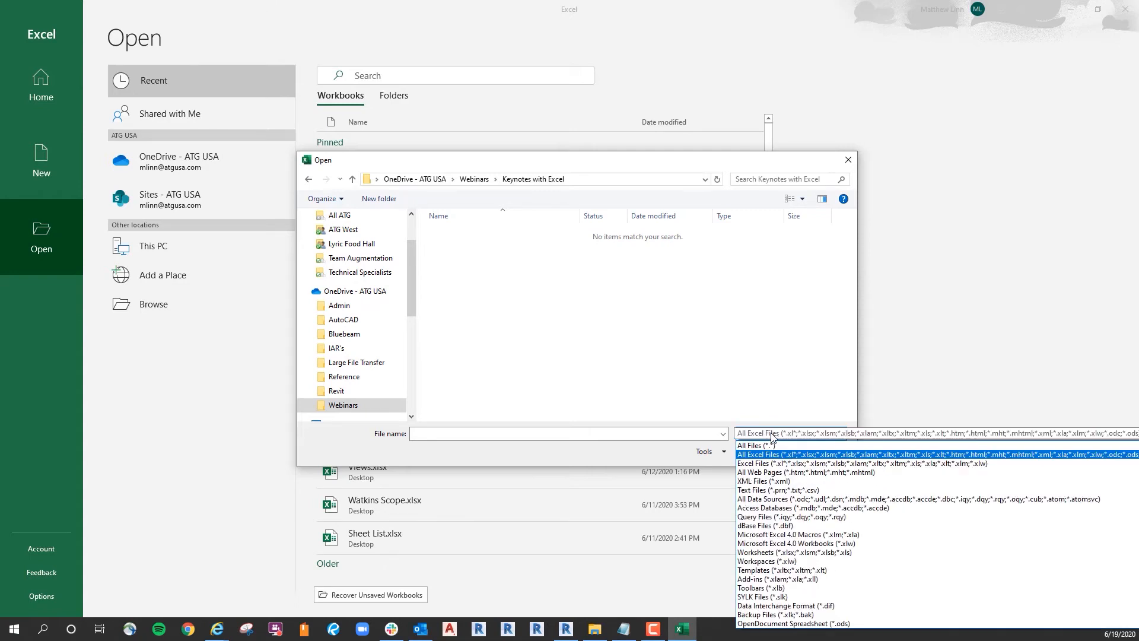
{"action": "left_click", "coordinate": [771, 445]}
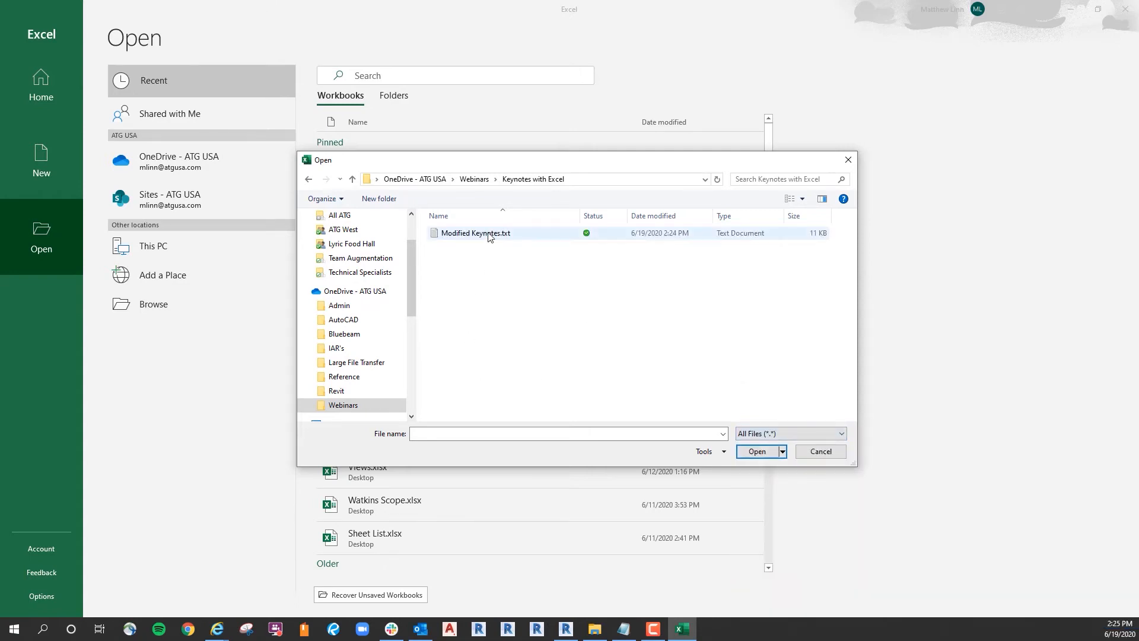
{"action": "left_click", "coordinate": [458, 237]}
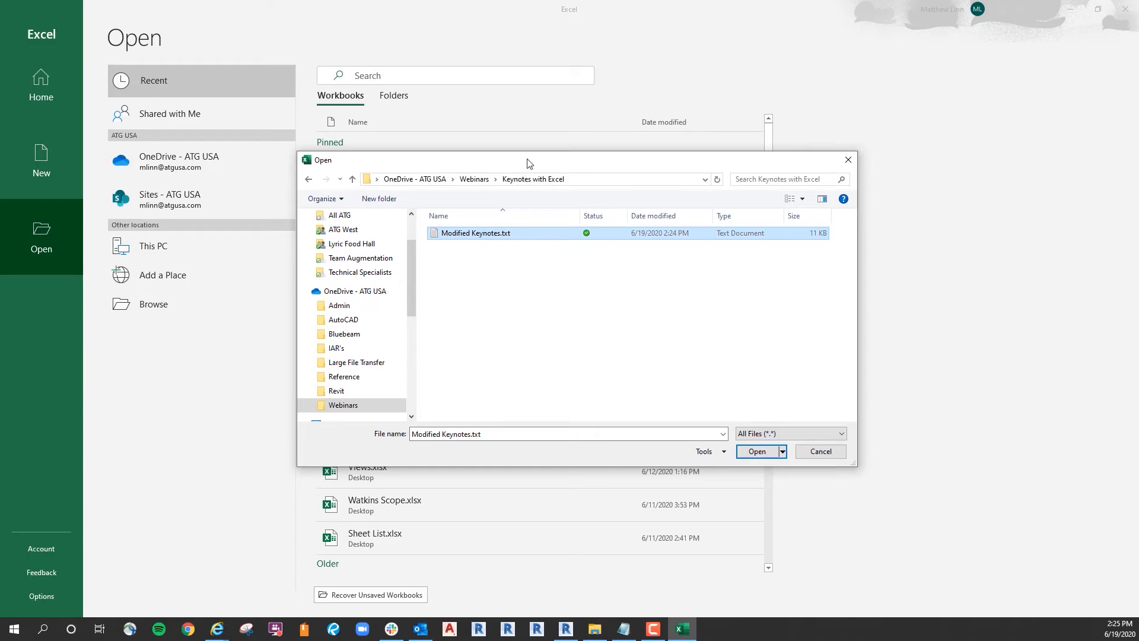
{"action": "left_click", "coordinate": [758, 452]}
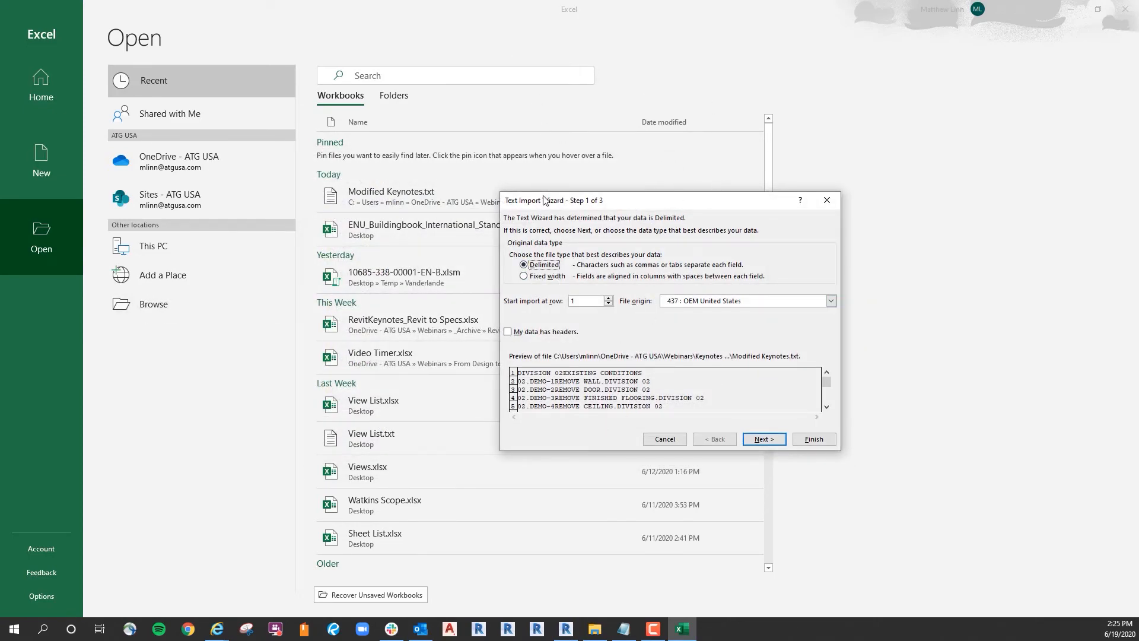
Import the file as tab-delimited text through the Text Import Wizard.
{"action": "left_click_drag", "start_coordinate": [691, 201], "coordinate": [680, 204]}
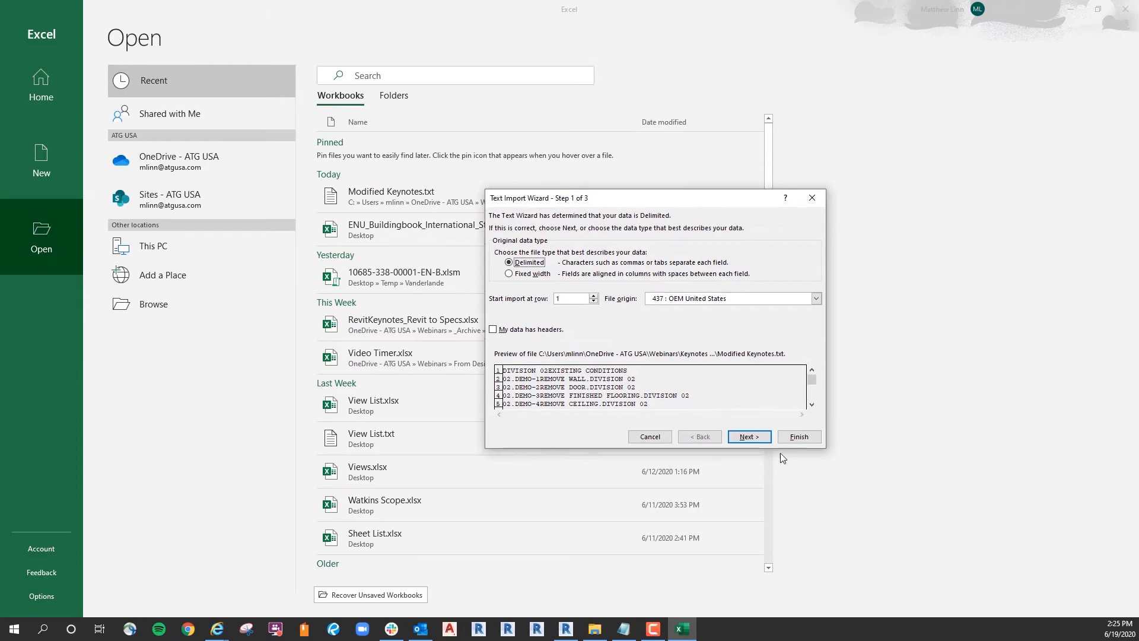
{"action": "left_click", "coordinate": [748, 436]}
{"action": "left_click", "coordinate": [747, 438]}
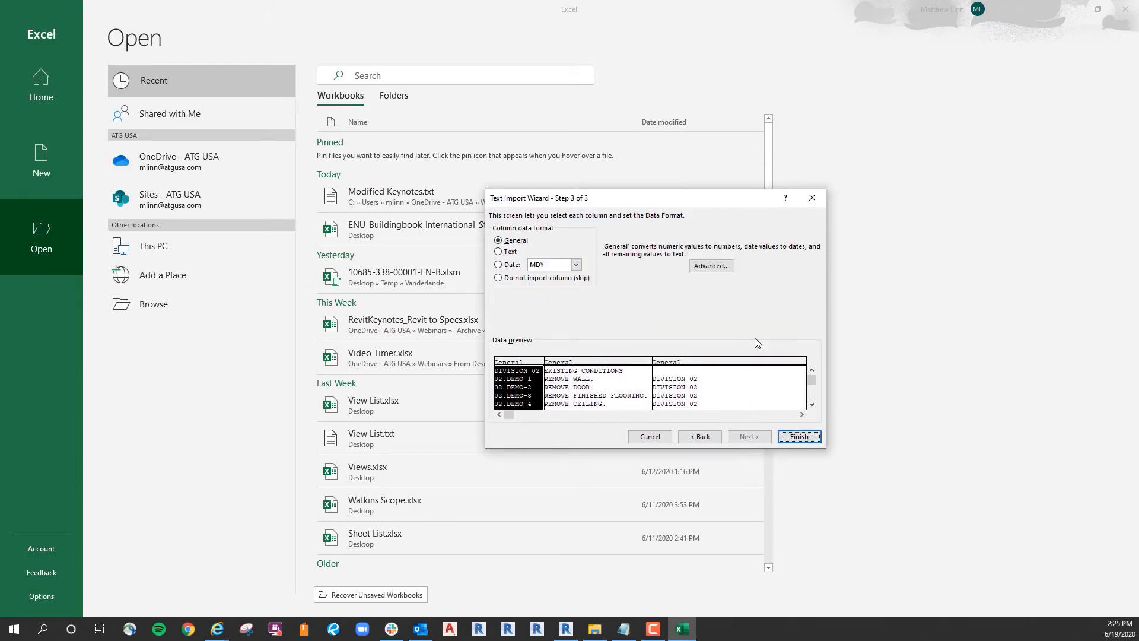
{"action": "left_click", "coordinate": [798, 437]}
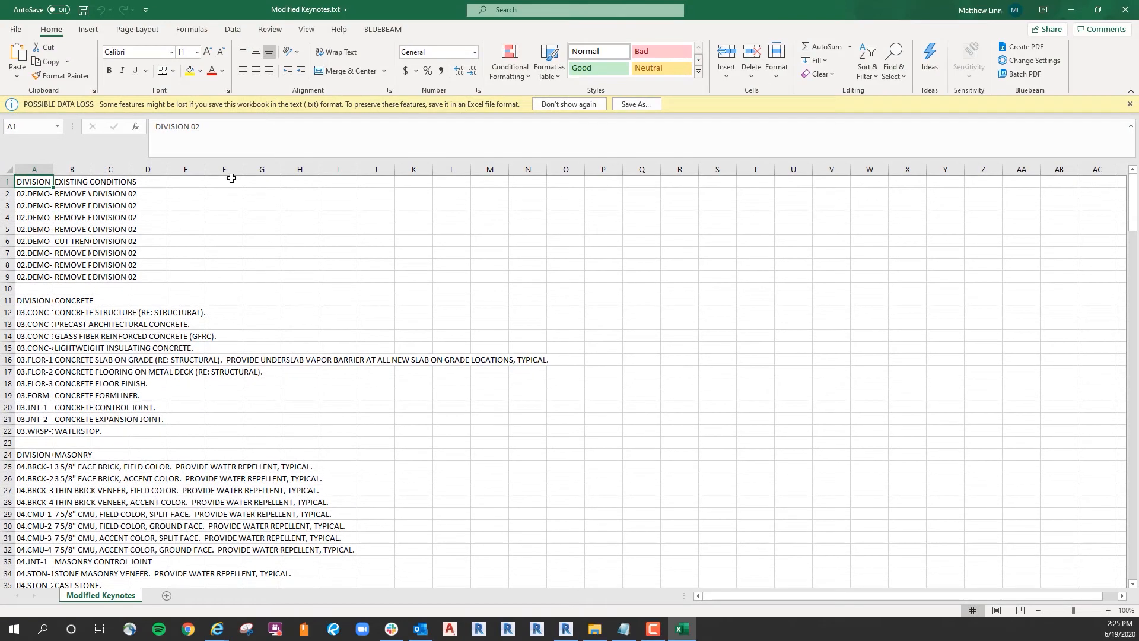
Widen columns A, B and C to fit the keynote numbers, descriptions and division names.
{"action": "left_click", "coordinate": [262, 254]}
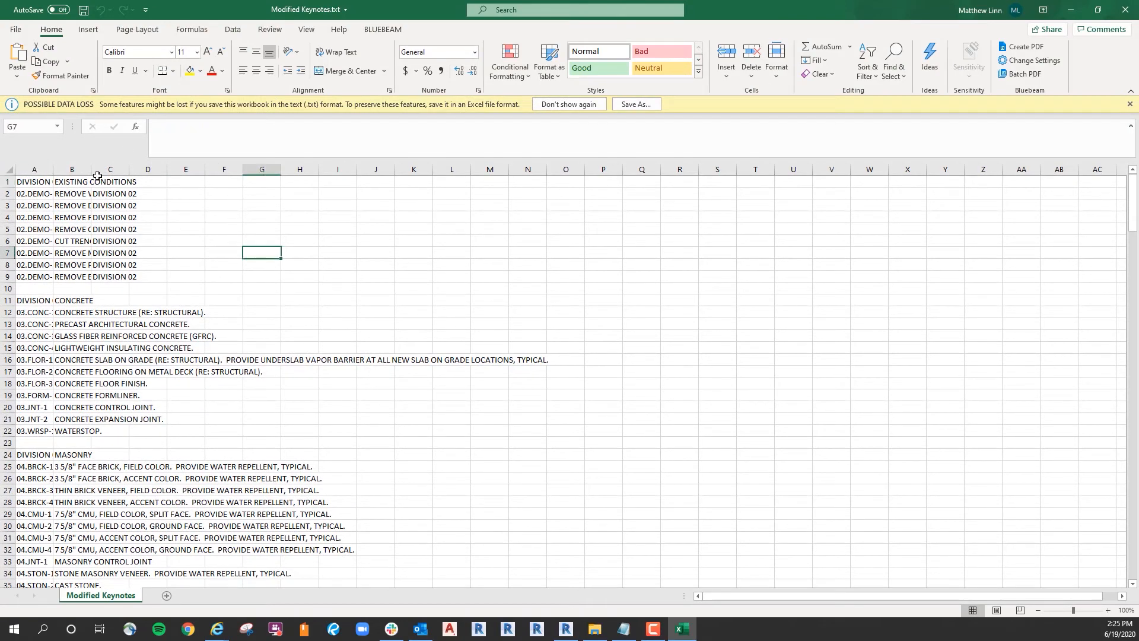
{"action": "left_click_drag", "start_coordinate": [52, 169], "coordinate": [105, 169]}
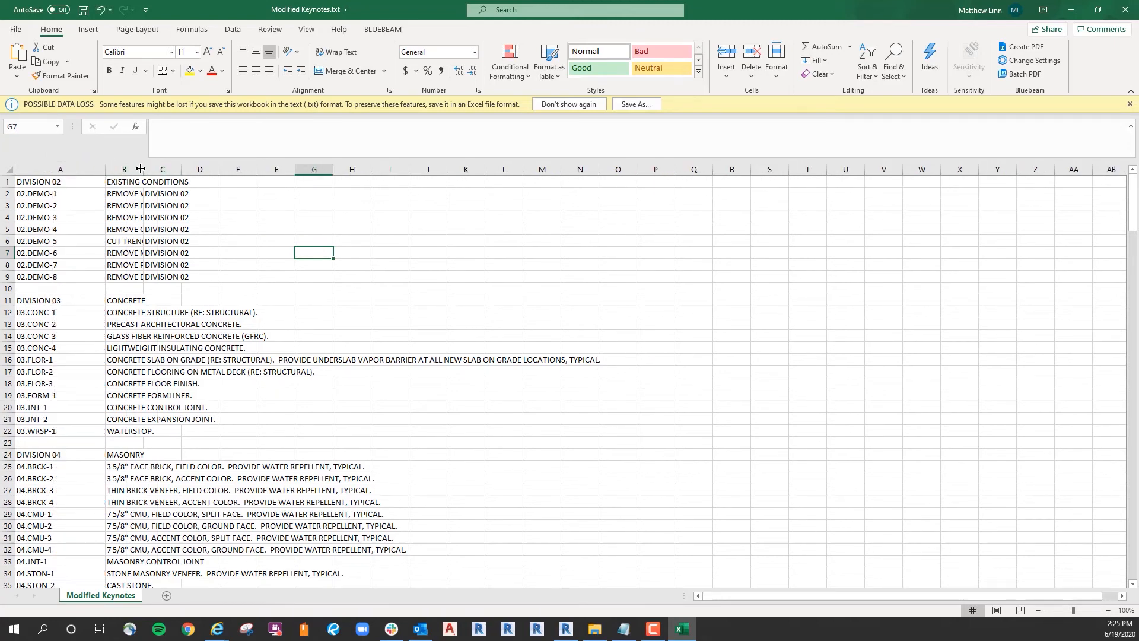
{"action": "left_click_drag", "start_coordinate": [142, 169], "coordinate": [309, 174]}
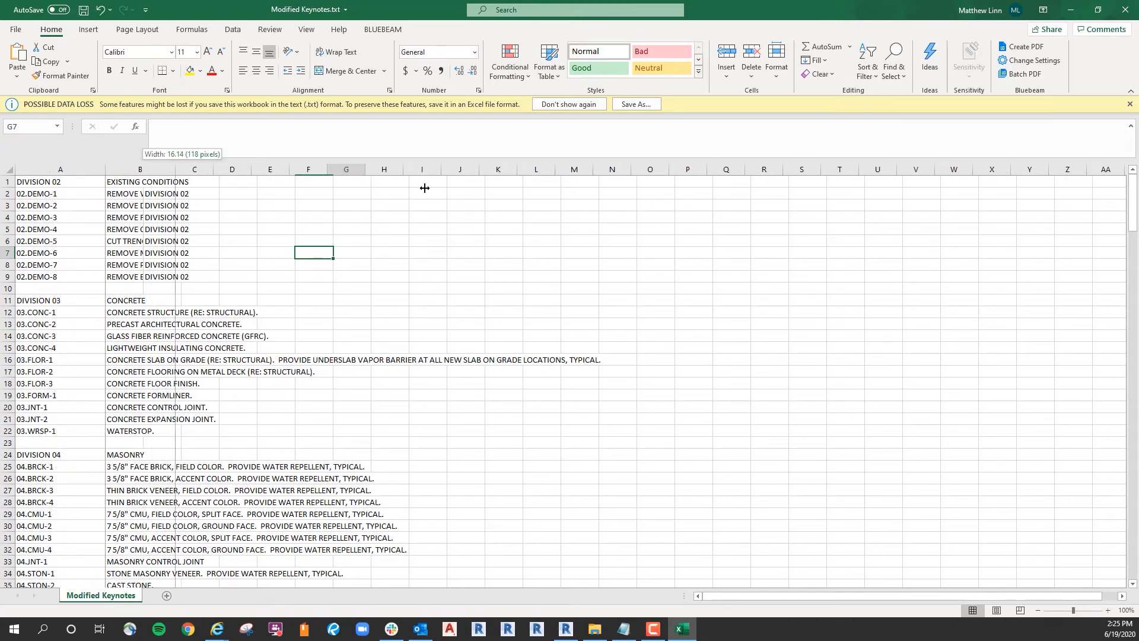
{"action": "left_click_drag", "start_coordinate": [424, 188], "coordinate": [608, 170]}
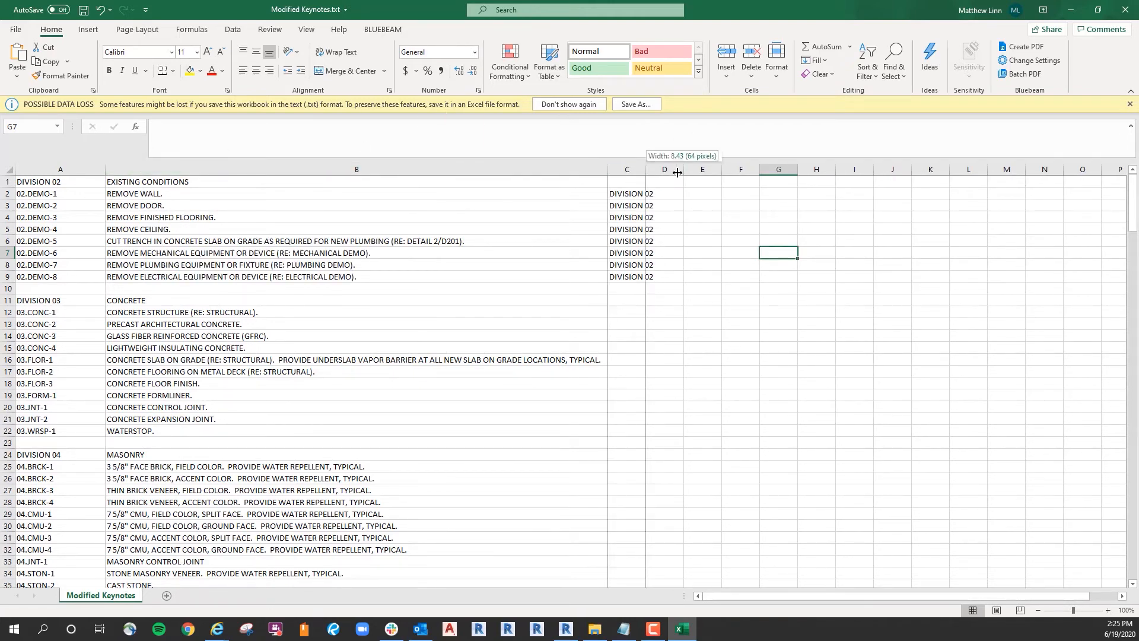
{"action": "left_click_drag", "start_coordinate": [647, 167], "coordinate": [687, 168]}
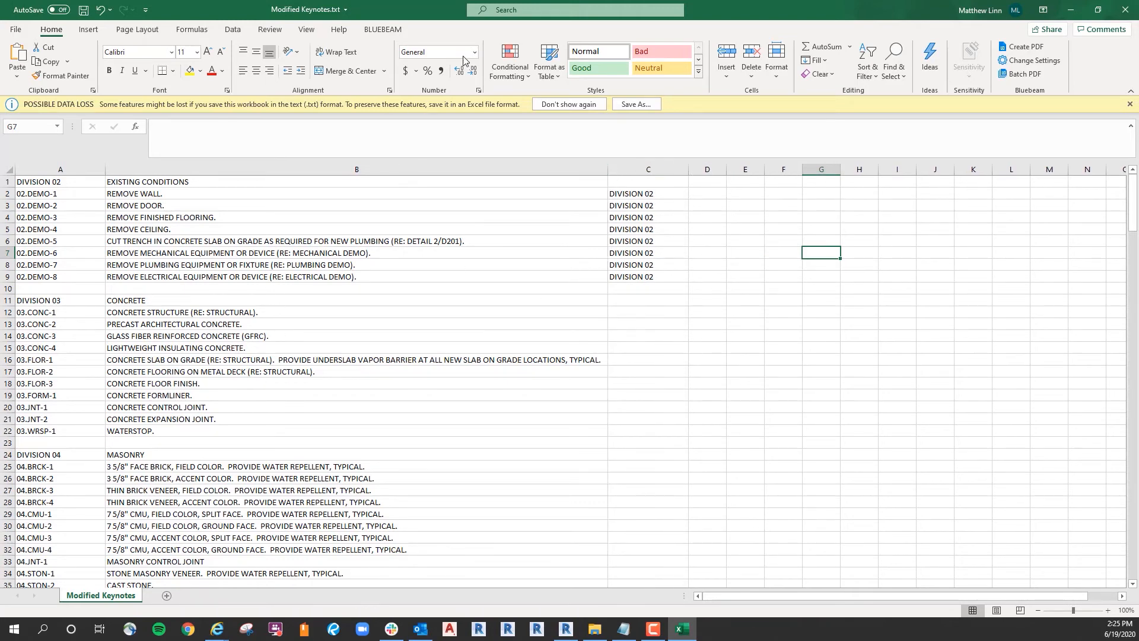
Copy the DIVISION 03 heading and paste it into C12:C21 beside the concrete items.
{"action": "right_click", "coordinate": [40, 301]}
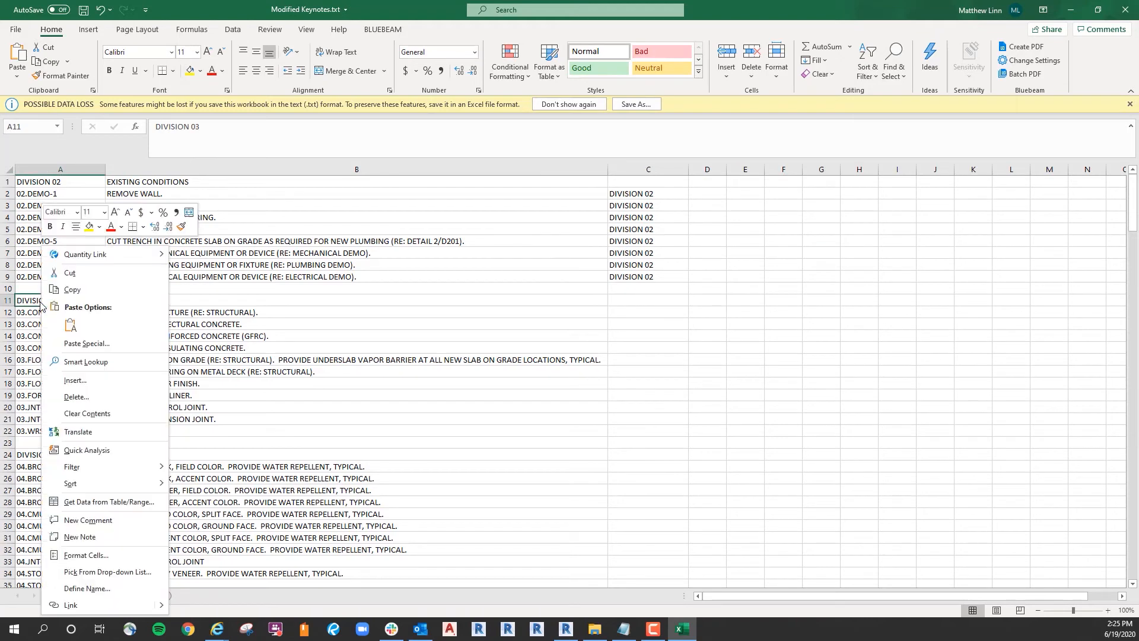
{"action": "left_click", "coordinate": [88, 293]}
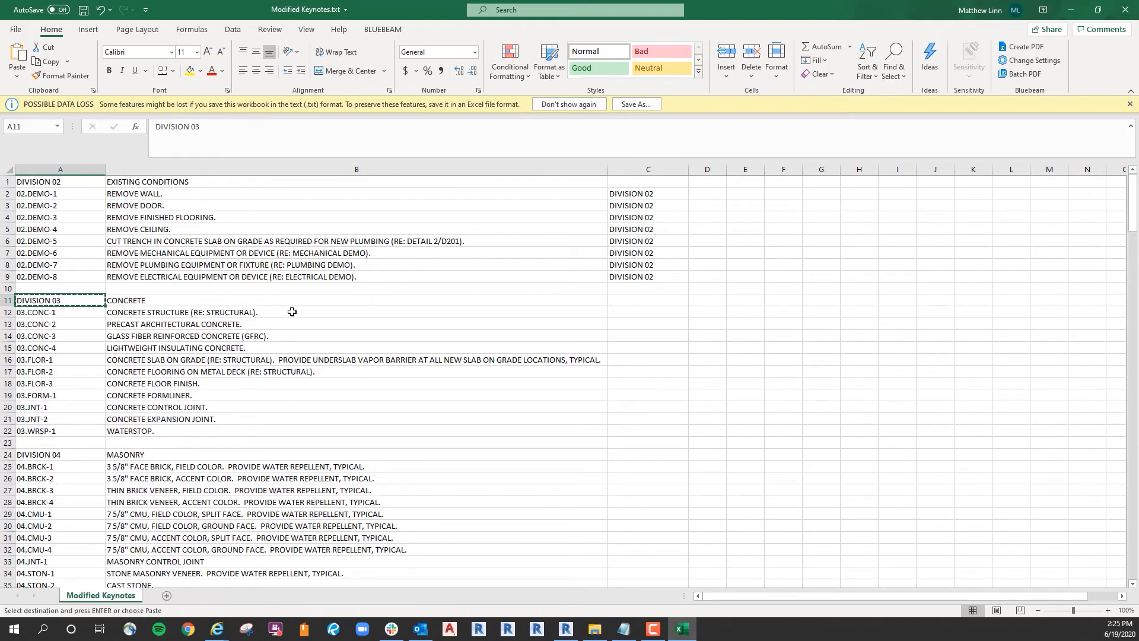
{"action": "left_click", "coordinate": [635, 318]}
{"action": "left_click_drag", "start_coordinate": [634, 318], "coordinate": [641, 421]}
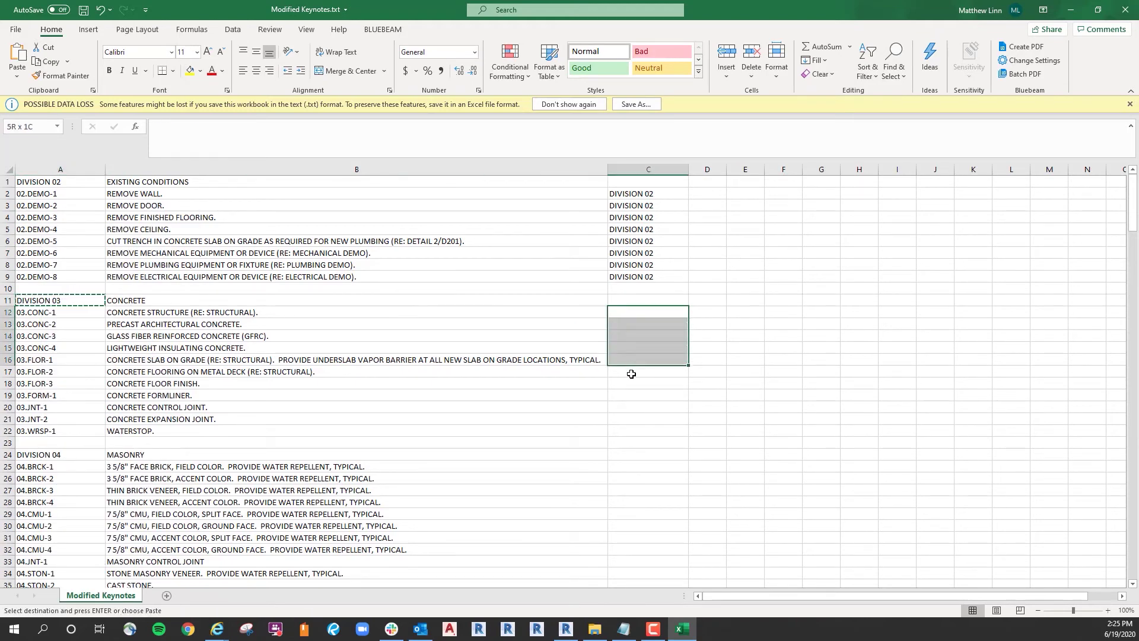
{"action": "right_click", "coordinate": [641, 420]}
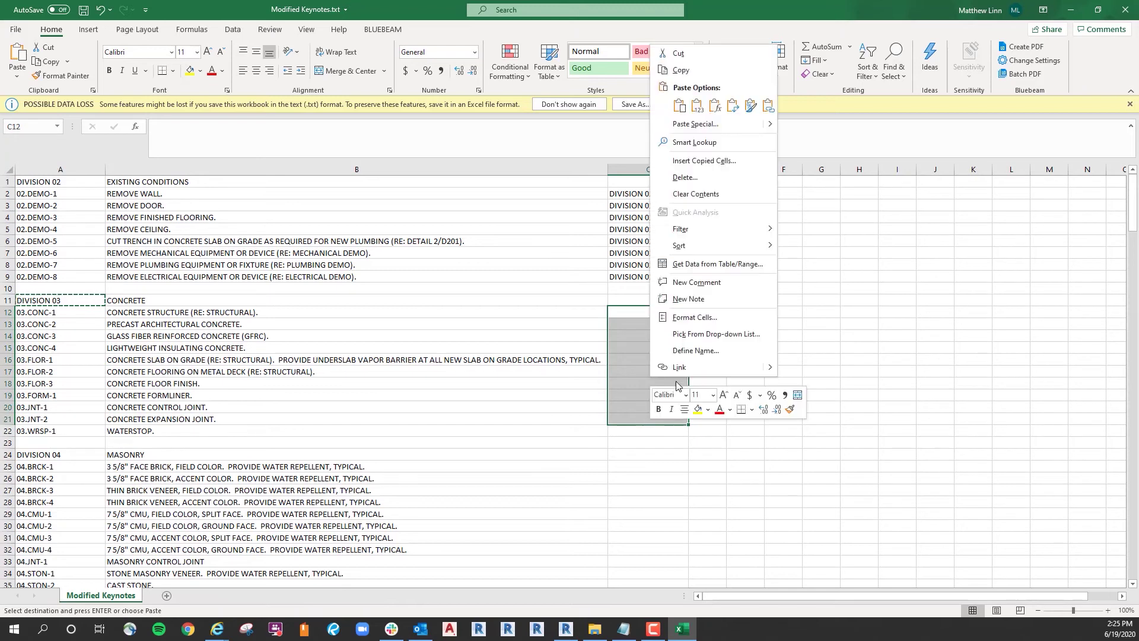
{"action": "left_click", "coordinate": [680, 108]}
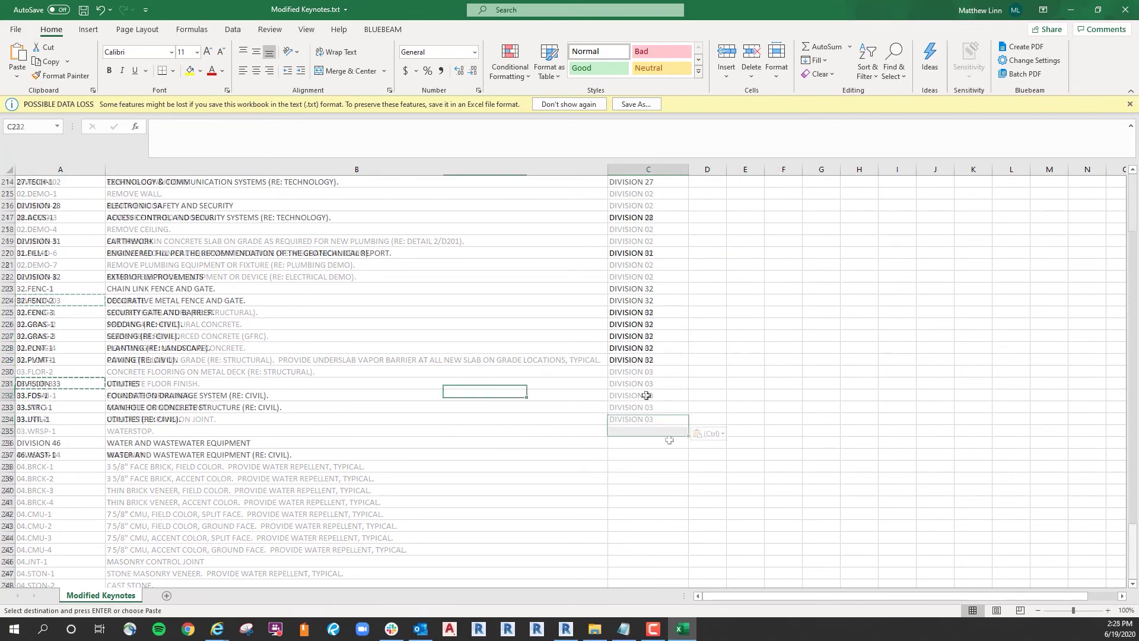
Paste DIVISION 33 into C232:C234 and DIVISION 46 into C237.
{"action": "left_click_drag", "start_coordinate": [641, 396], "coordinate": [641, 418]}
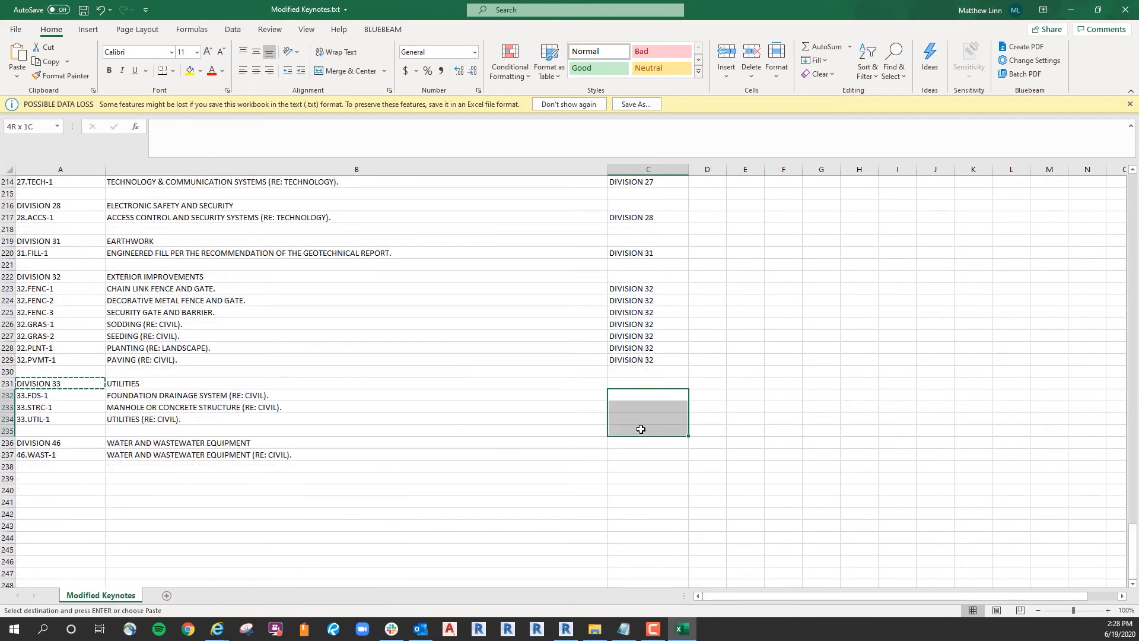
{"action": "right_click", "coordinate": [652, 390]}
{"action": "left_click", "coordinate": [671, 142]}
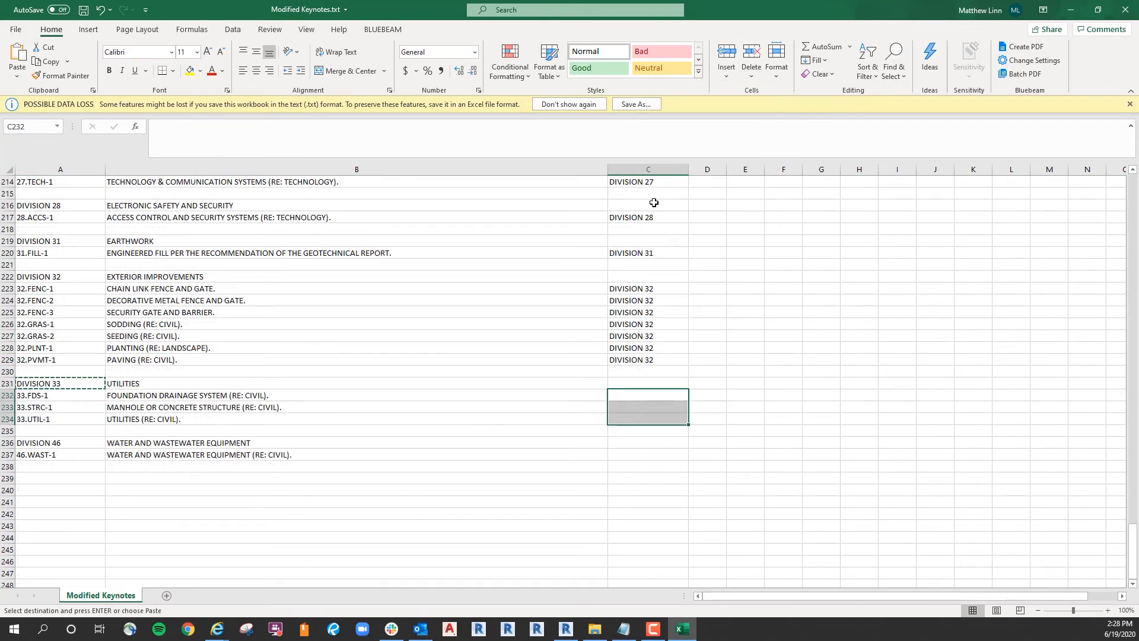
{"action": "right_click", "coordinate": [65, 443]}
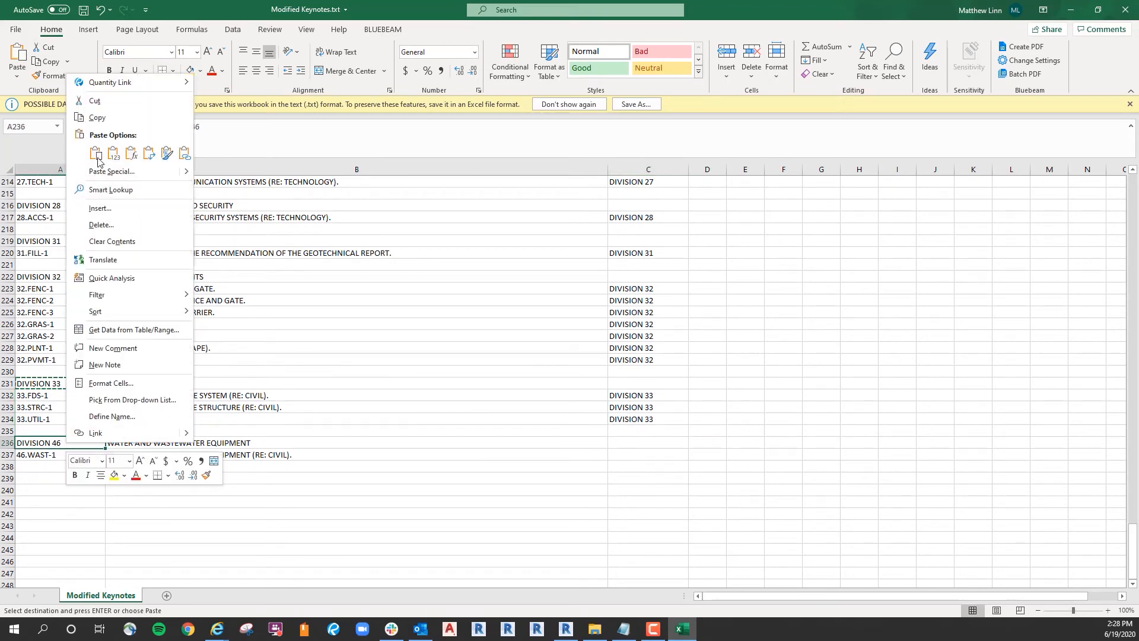
{"action": "left_click", "coordinate": [125, 118]}
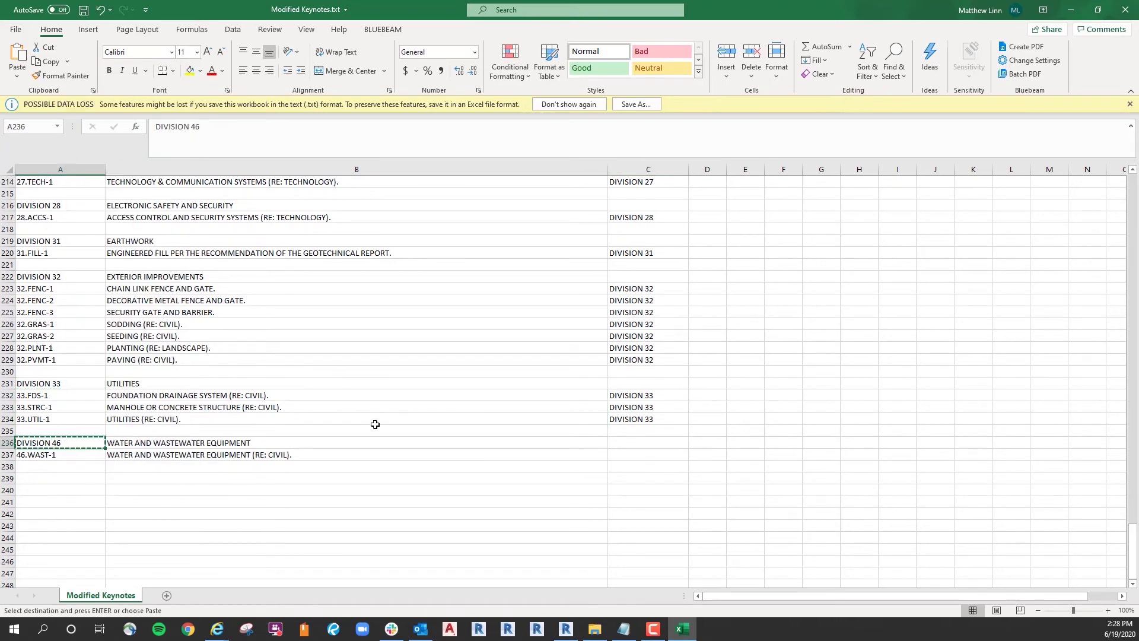
{"action": "right_click", "coordinate": [623, 455]}
{"action": "left_click", "coordinate": [656, 184]}
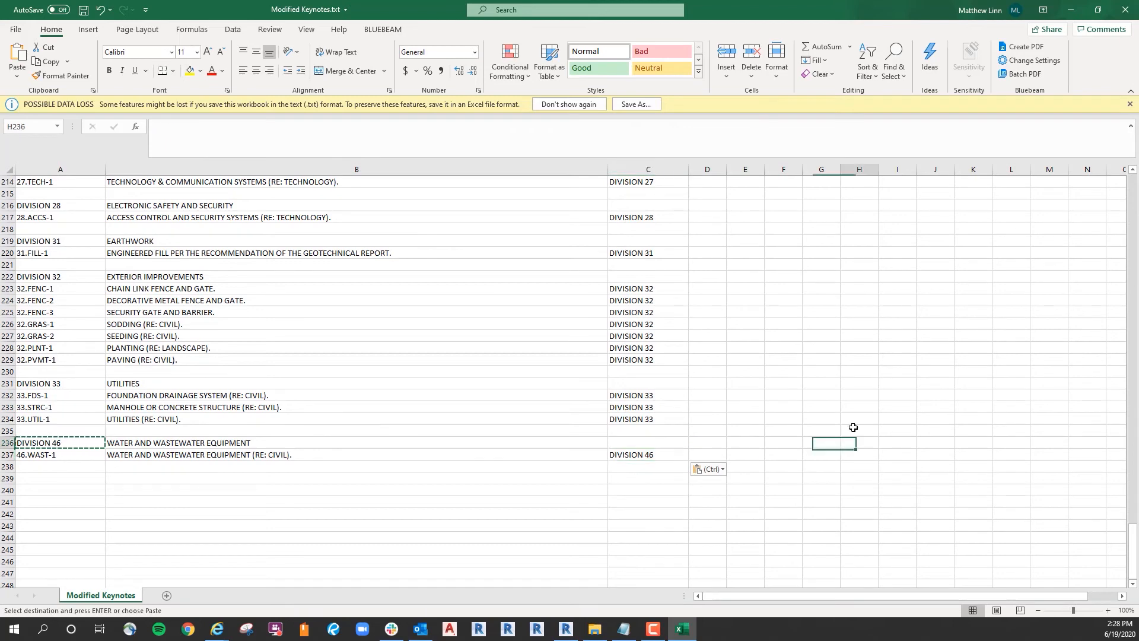
{"action": "left_click", "coordinate": [859, 442]}
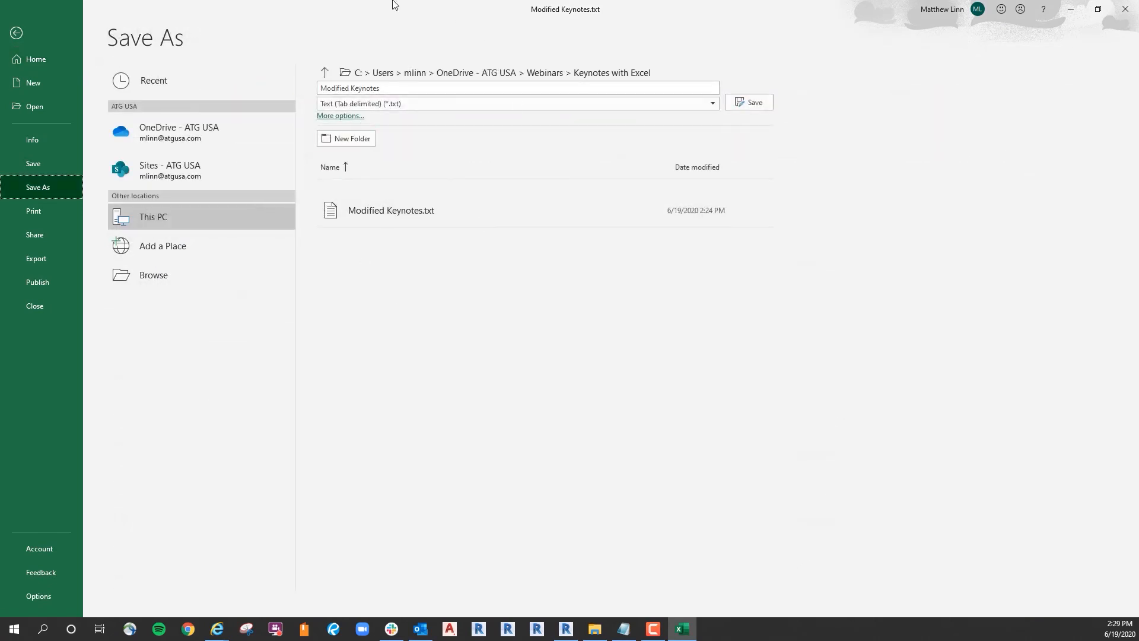
Save over Modified Keynotes.txt as Text (Tab delimited), confirm the replace, and close Excel.
{"action": "left_click", "coordinate": [153, 274]}
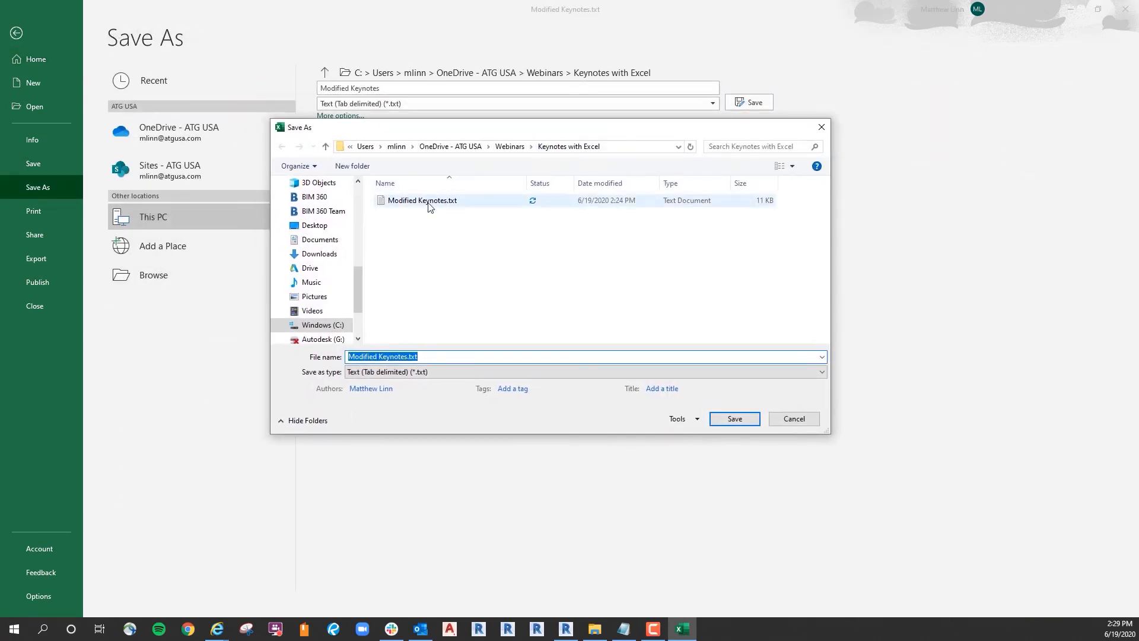
{"action": "left_click", "coordinate": [416, 191]}
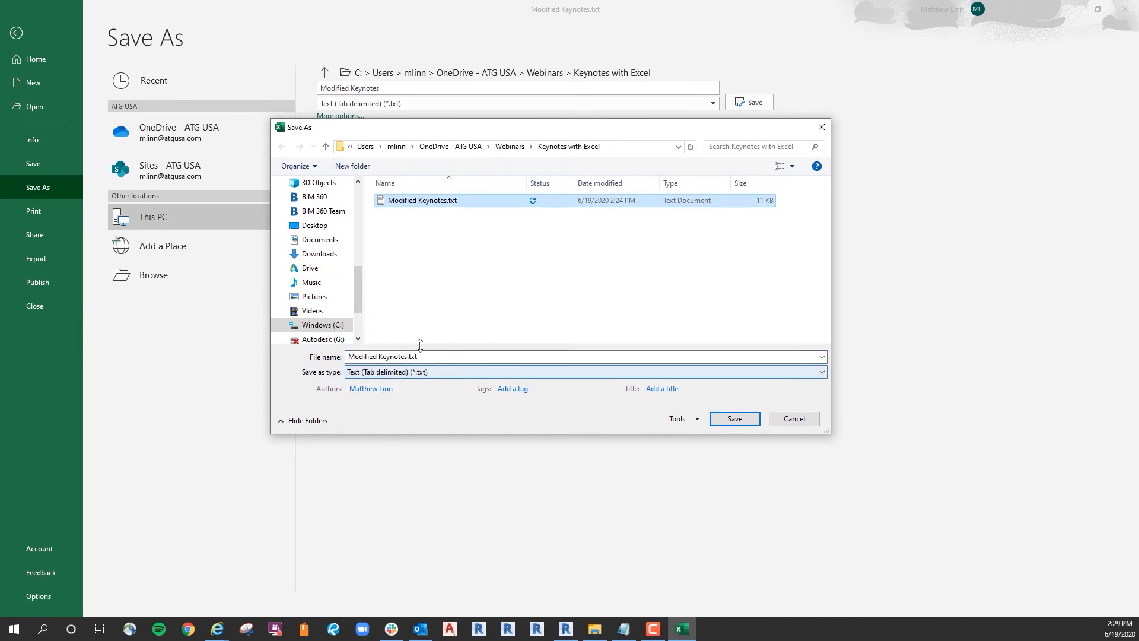
{"action": "left_click", "coordinate": [443, 372]}
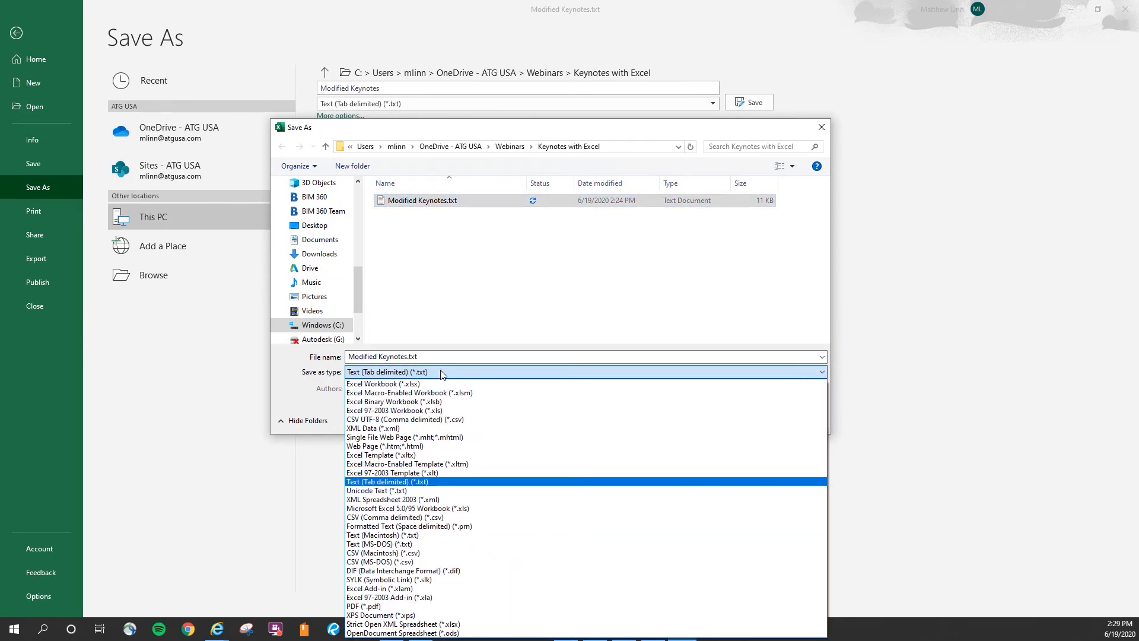
{"action": "left_click", "coordinate": [293, 382]}
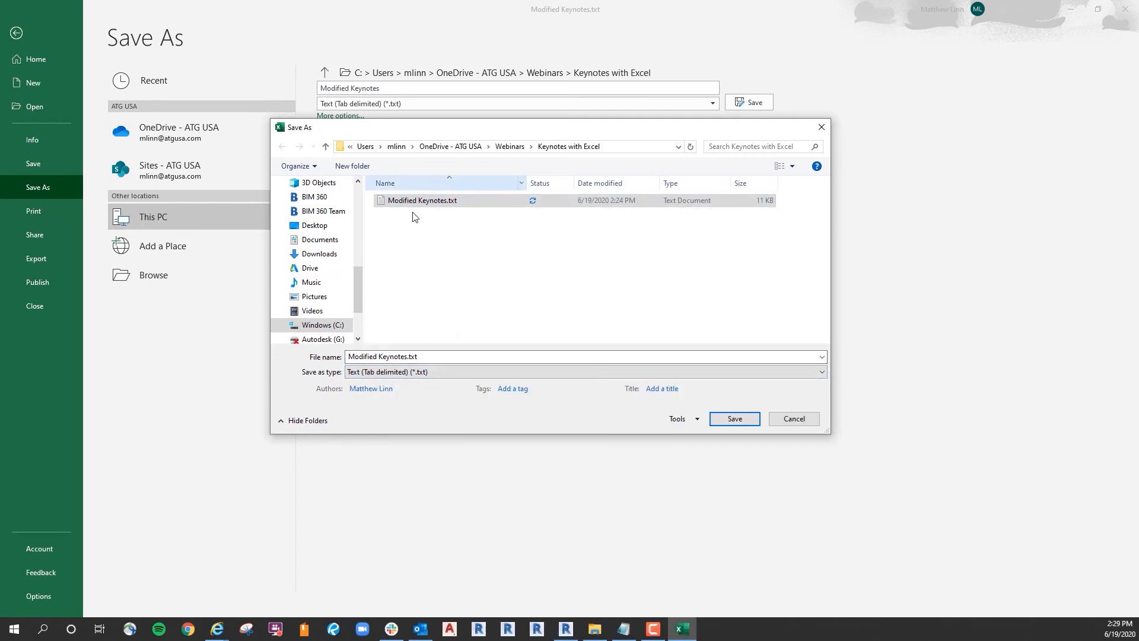
{"action": "left_click", "coordinate": [734, 418]}
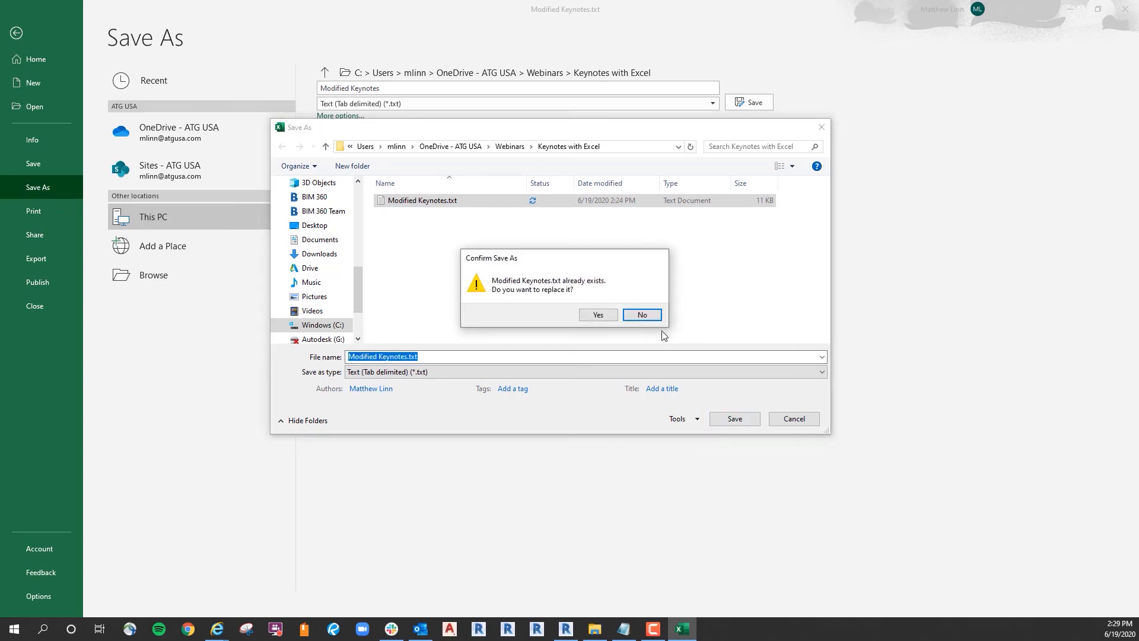
{"action": "left_click", "coordinate": [599, 314]}
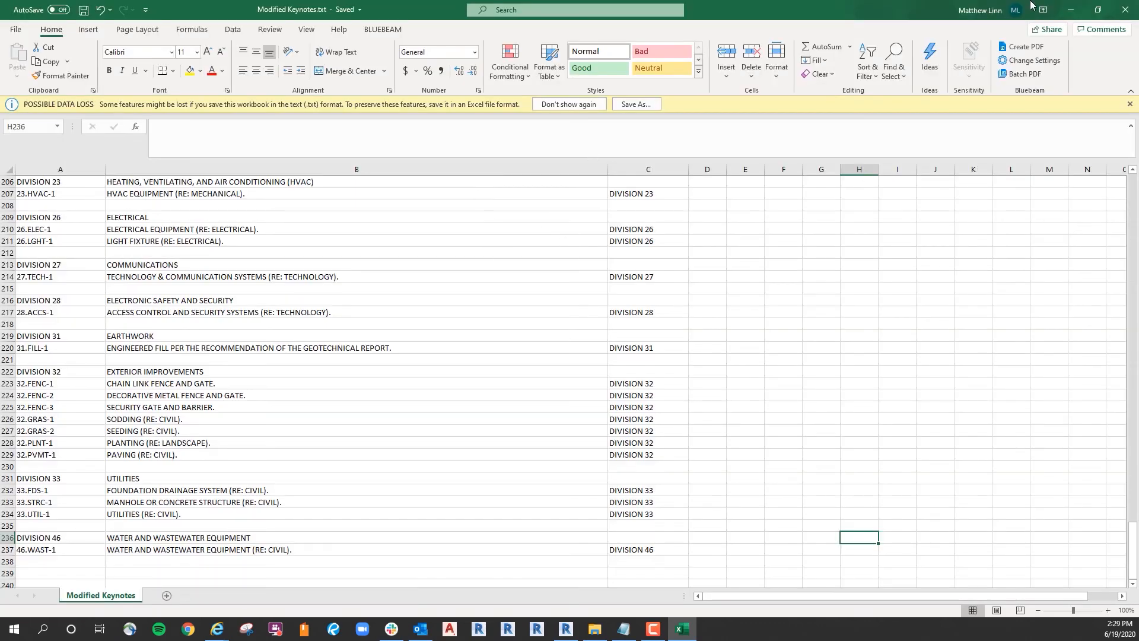
{"action": "left_click", "coordinate": [1125, 9]}
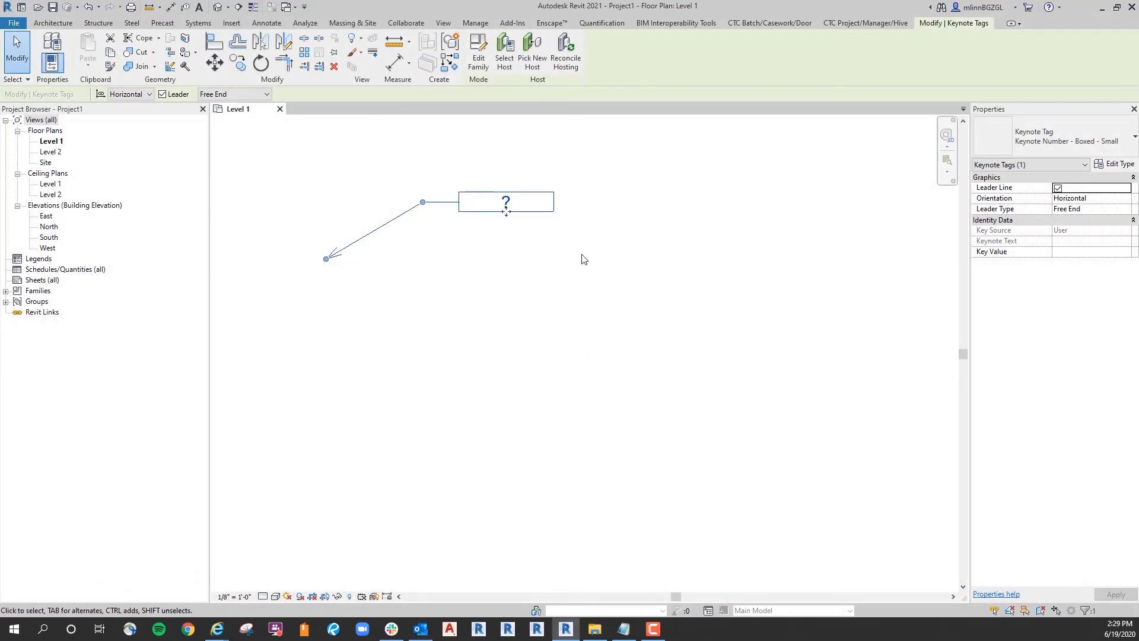
Reload the keynote table from the updated file in Keynoting Settings.
{"action": "left_click", "coordinate": [589, 159]}
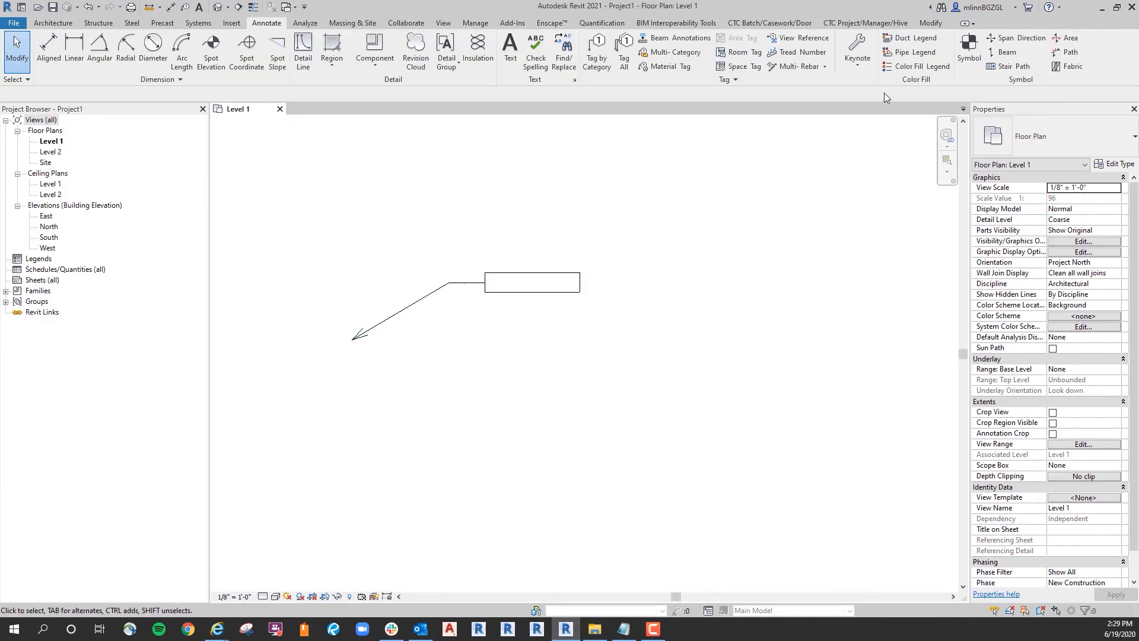
{"action": "left_click", "coordinate": [858, 56]}
{"action": "left_click", "coordinate": [891, 157]}
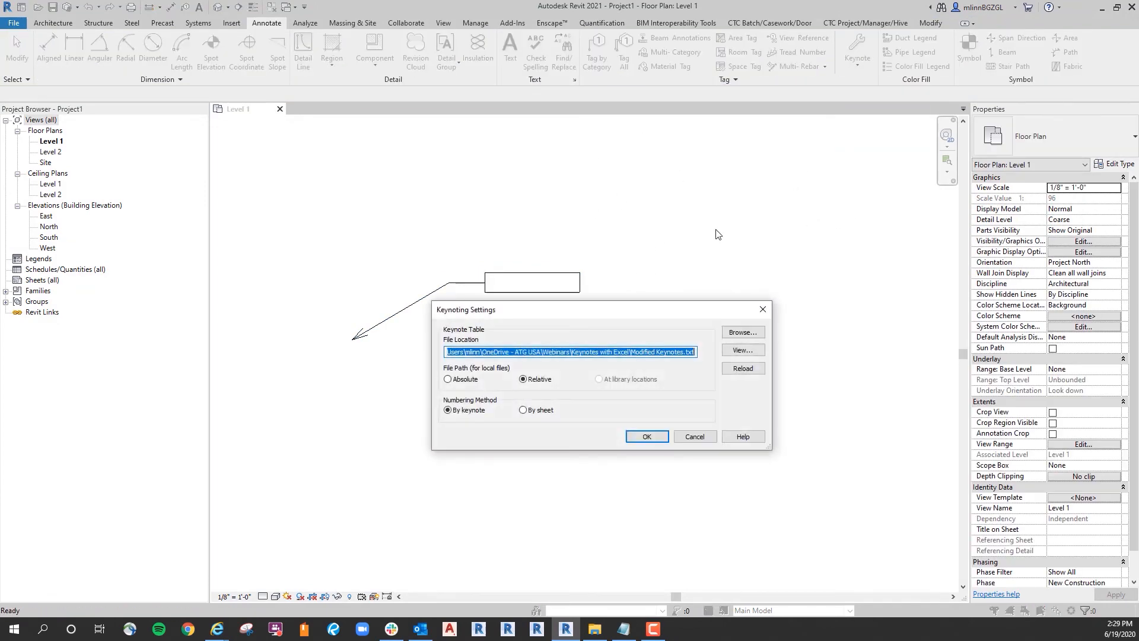
{"action": "left_click", "coordinate": [744, 369]}
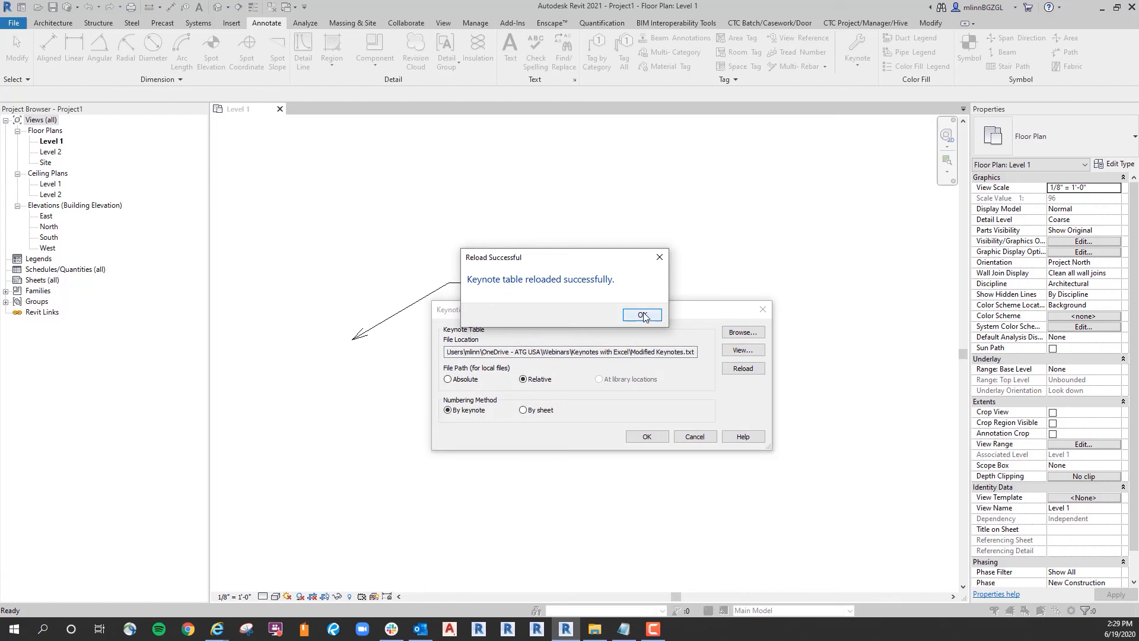
{"action": "left_click", "coordinate": [643, 318]}
{"action": "left_click", "coordinate": [646, 437]}
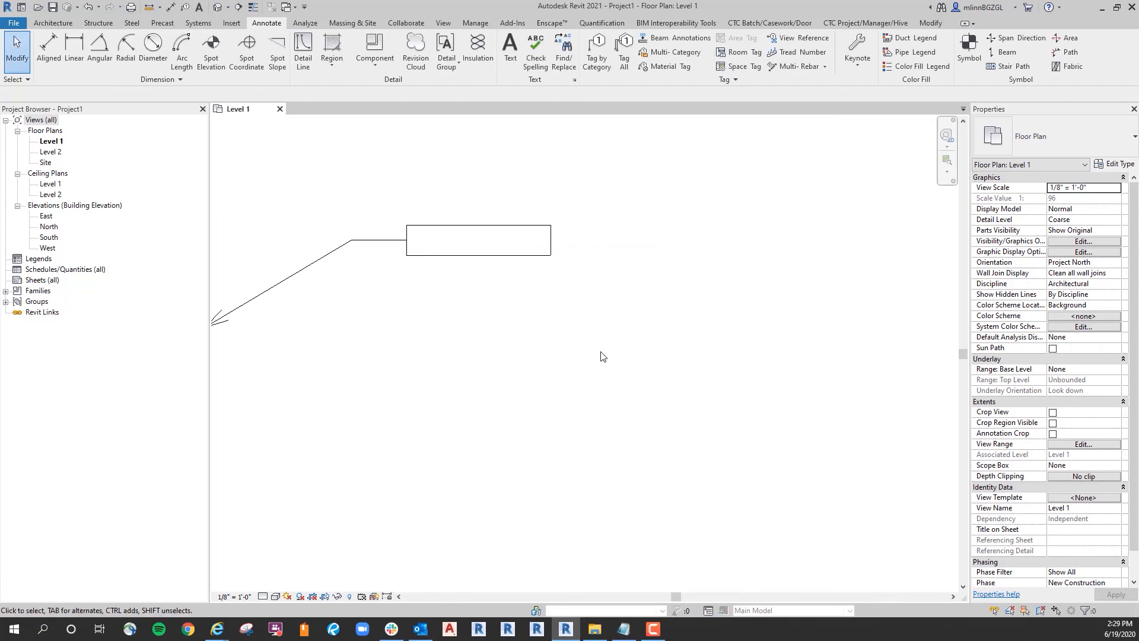
Select the '?' keynote tag and bring up its keynote picker.
{"action": "left_click", "coordinate": [477, 240]}
{"action": "left_click", "coordinate": [478, 240]}
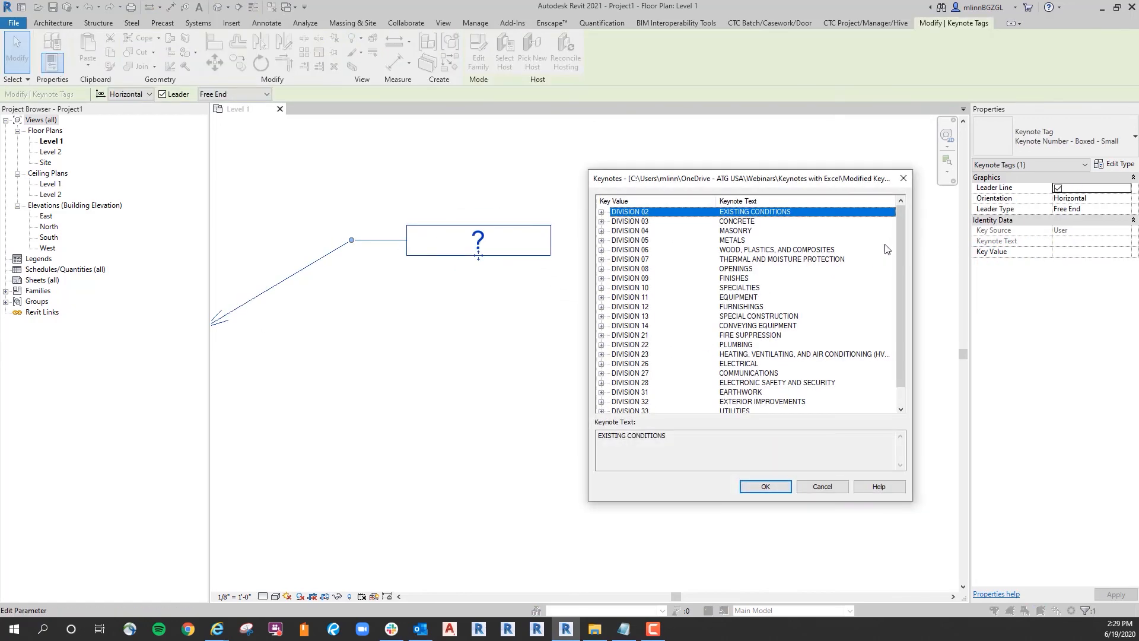
{"action": "scroll", "coordinate": [899, 252], "scroll_direction": "down", "scroll_amount": 1}
{"action": "scroll", "coordinate": [906, 309], "scroll_direction": "up", "scroll_amount": 1}
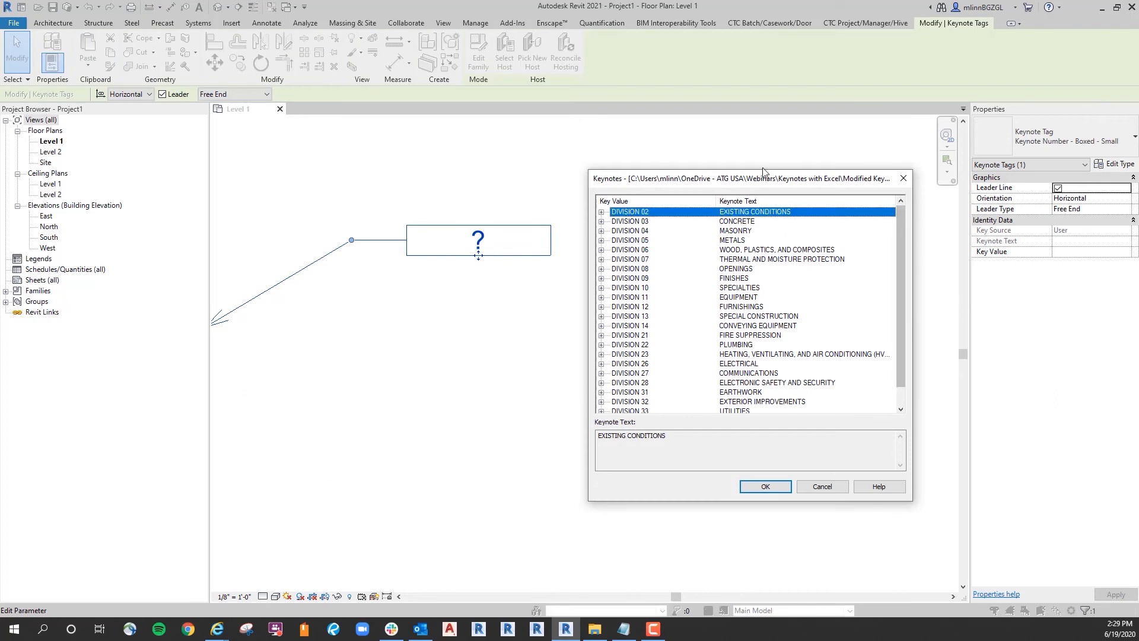
Browse the nested items under DIVISION 02, 03 and 07 in the picker.
{"action": "left_click", "coordinate": [602, 212]}
{"action": "left_click", "coordinate": [602, 212]}
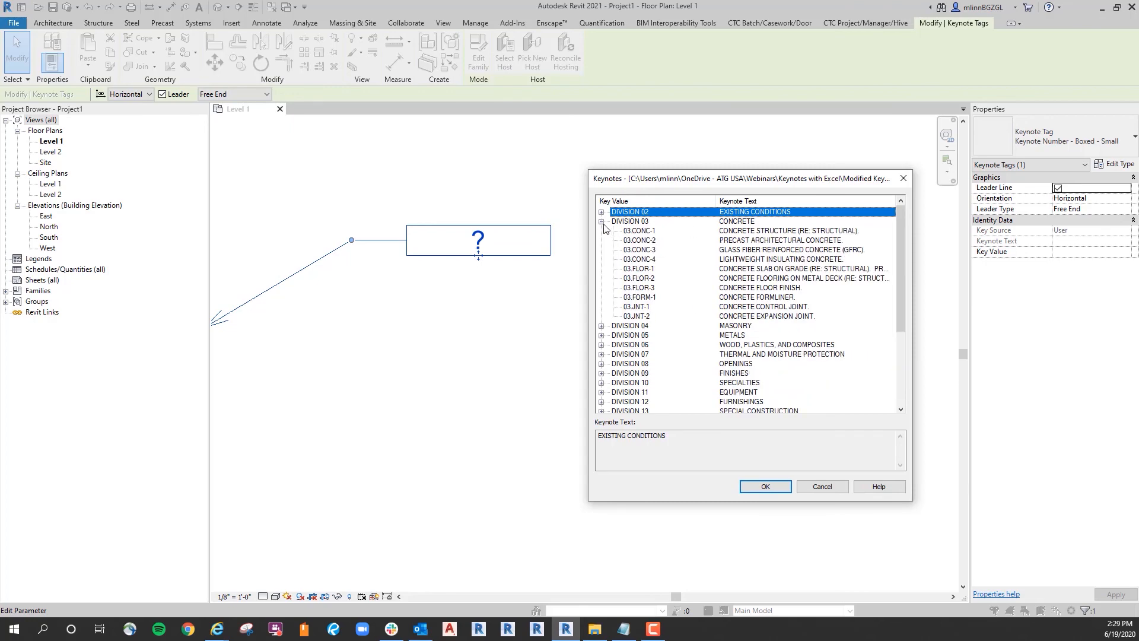
{"action": "left_click", "coordinate": [603, 222]}
{"action": "left_click", "coordinate": [602, 259]}
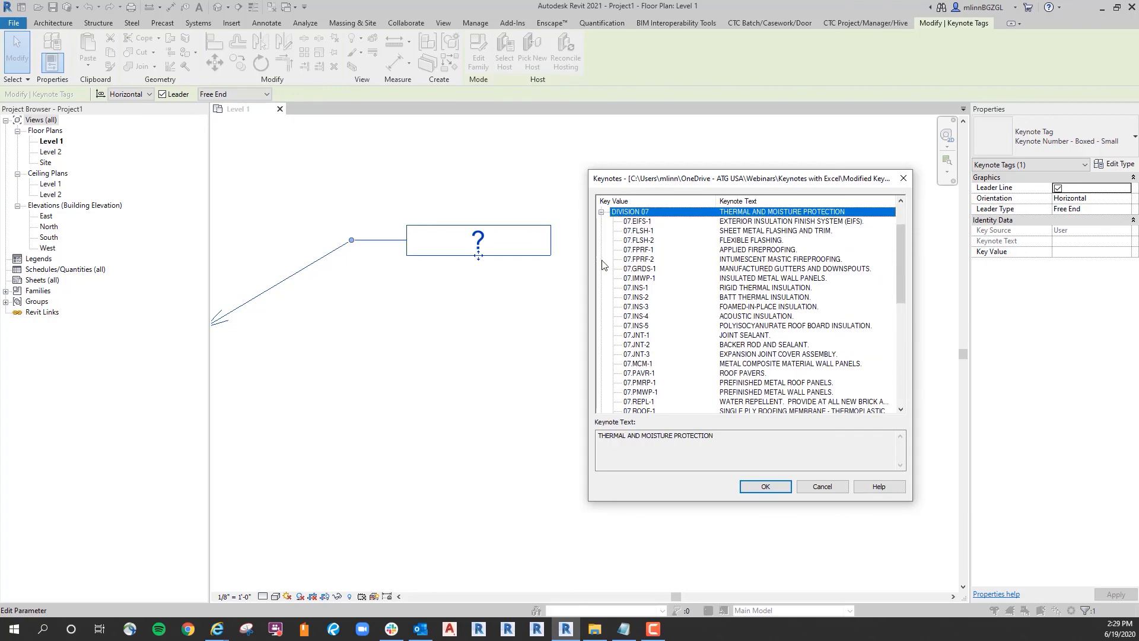
{"action": "scroll", "coordinate": [675, 237], "scroll_direction": "down", "scroll_amount": 1}
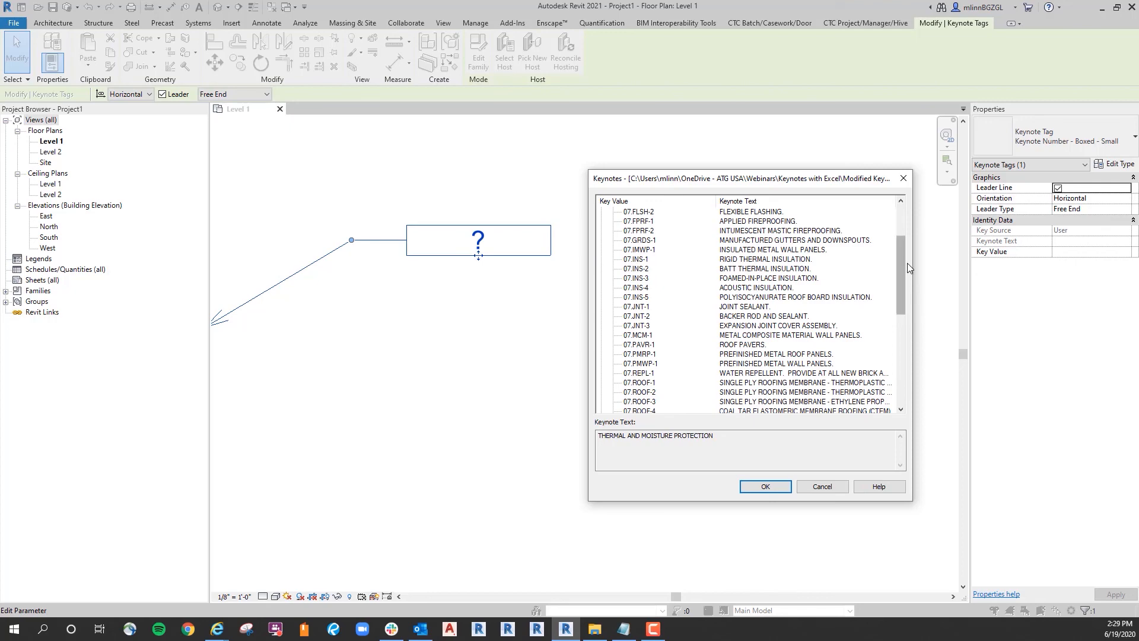
{"action": "left_click_drag", "start_coordinate": [899, 265], "coordinate": [901, 210]}
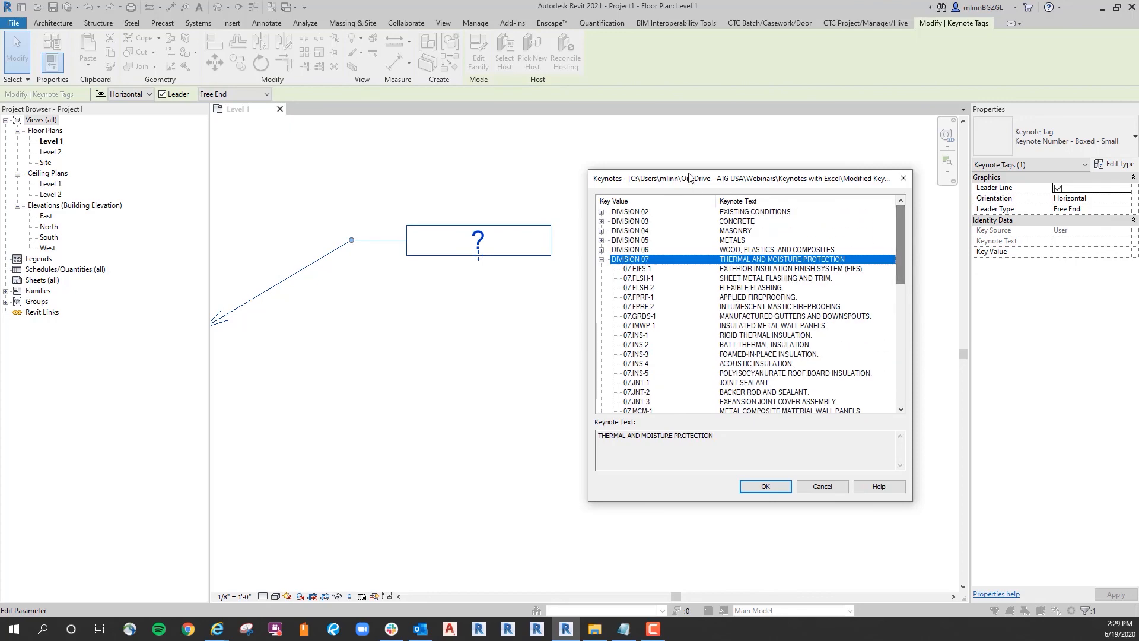
{"action": "left_click", "coordinate": [602, 259]}
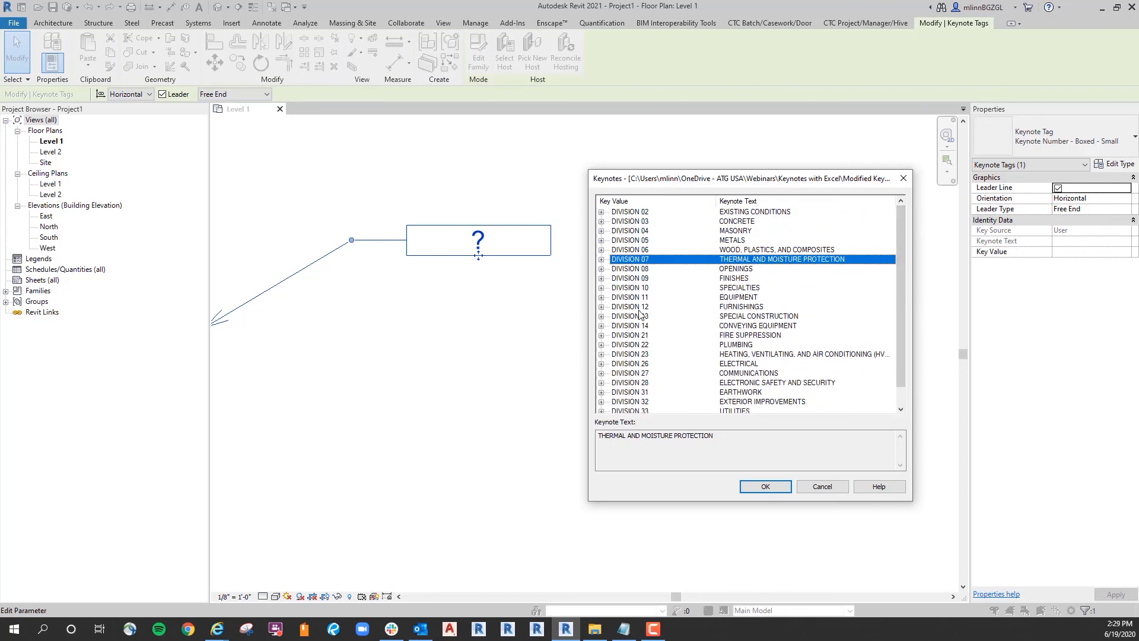
Assign 12.SEAT-1 Fixed Audience Seating from DIVISION 12 to the tag and finish.
{"action": "double_click", "coordinate": [637, 308]}
{"action": "left_click", "coordinate": [635, 346]}
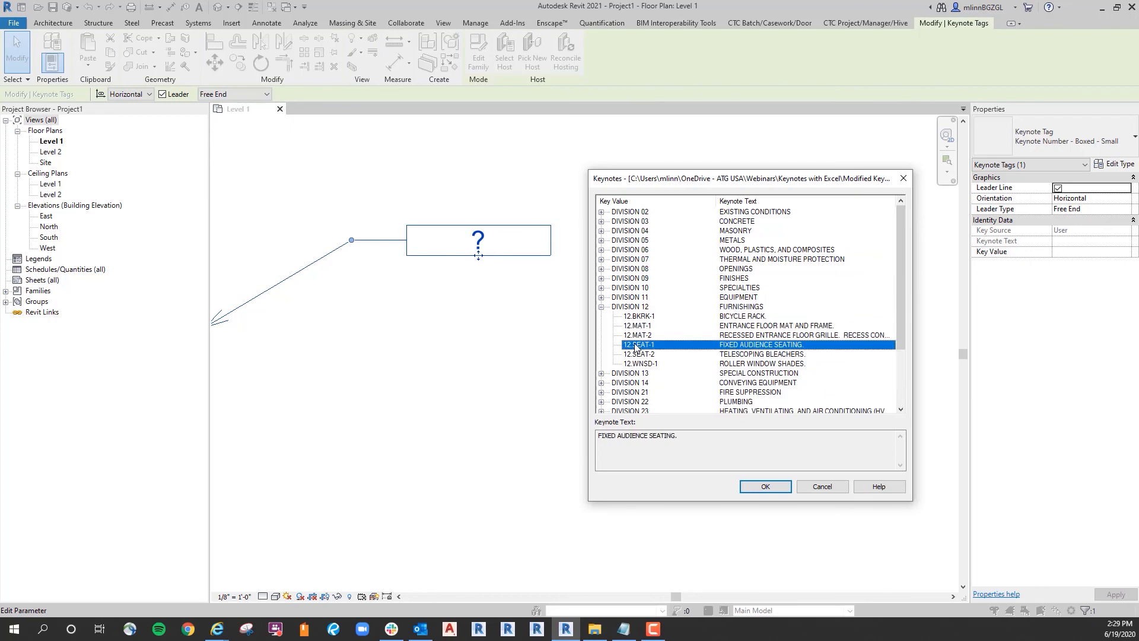
{"action": "left_click", "coordinate": [766, 486]}
{"action": "key", "text": "Escape"}
{"action": "key", "text": "Escape"}
{"action": "scroll", "coordinate": [654, 240], "scroll_direction": "up", "scroll_amount": 2}
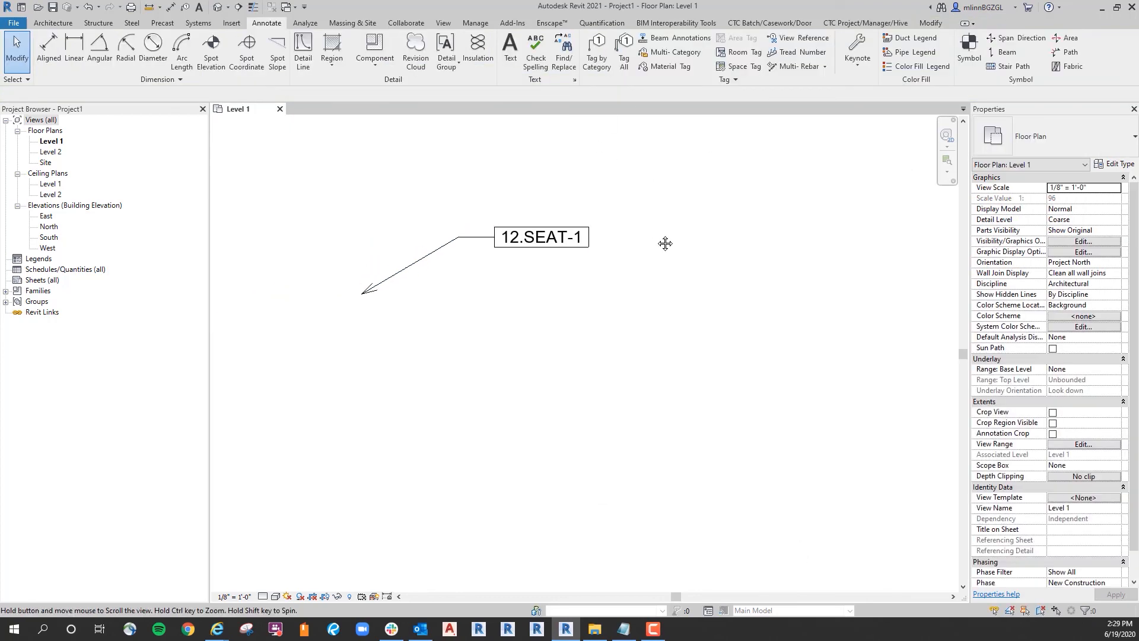